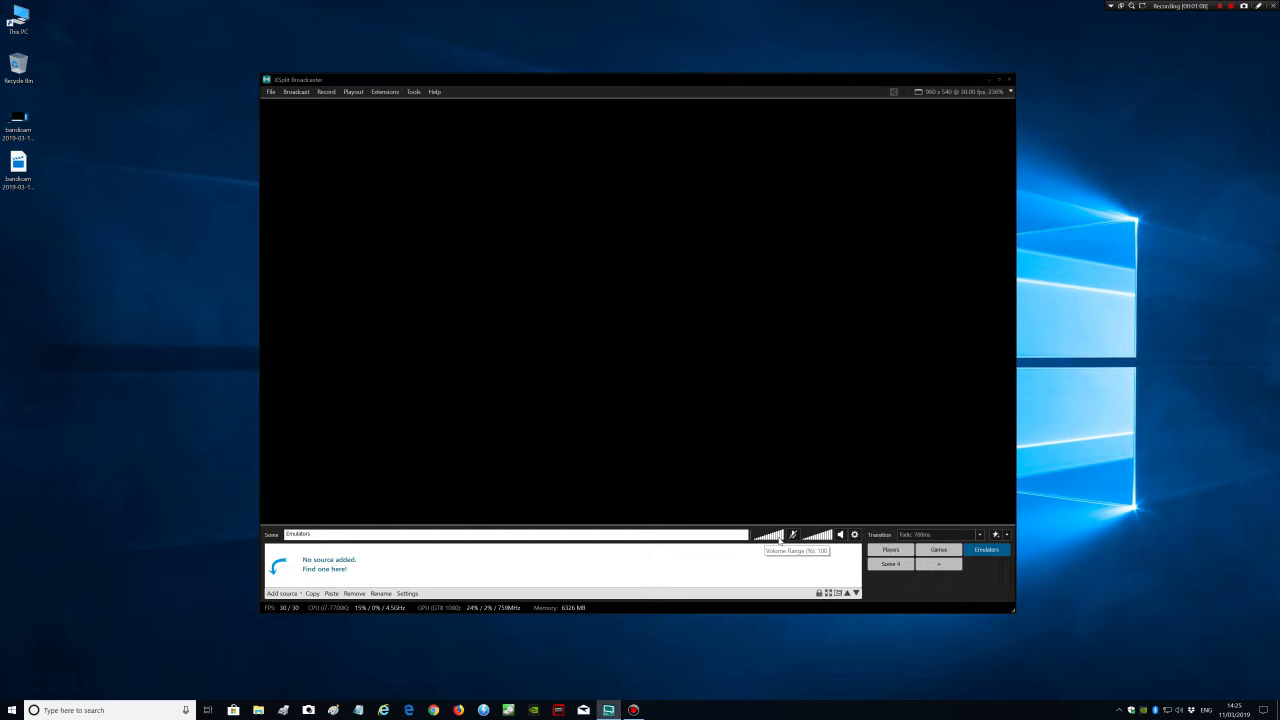
- Review the audio, general, hotkey and sharing settings, choosing Microphone (HD Pro Webcam C920) as the microphone, and close them without applying
{"action": "left_click", "coordinate": [854, 534]}
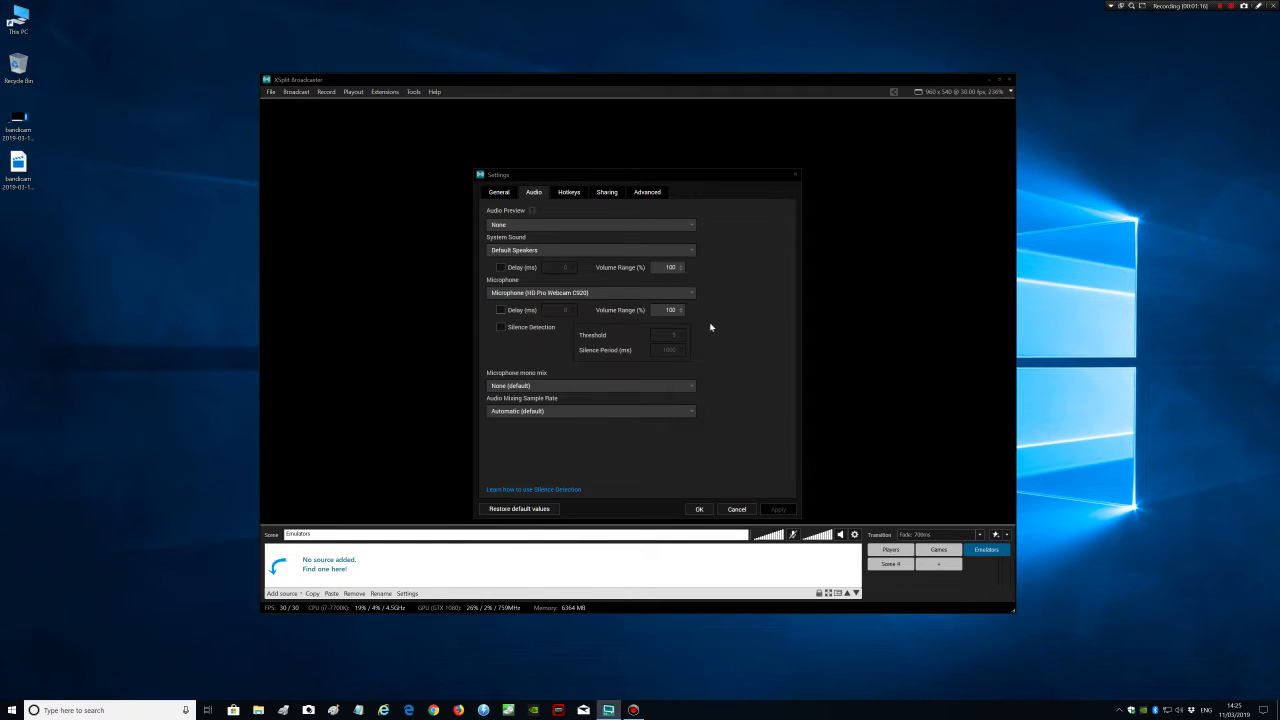
{"action": "left_click", "coordinate": [630, 296]}
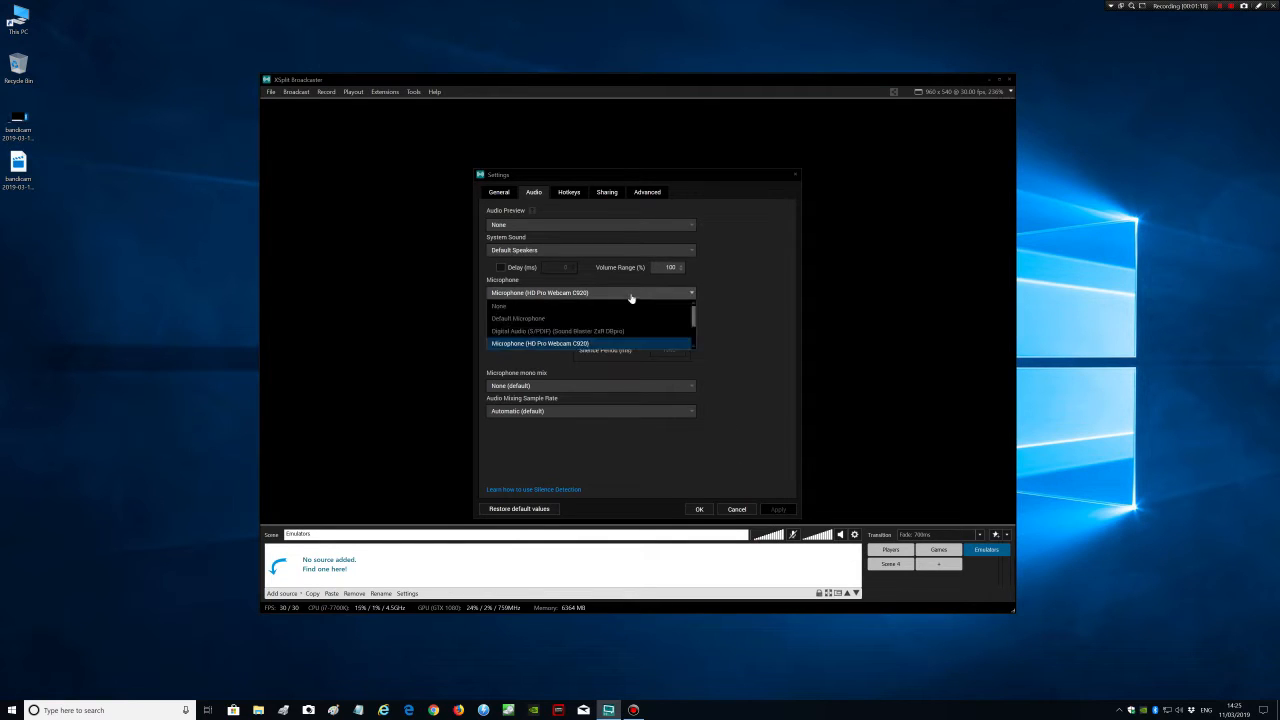
{"action": "left_click", "coordinate": [595, 344]}
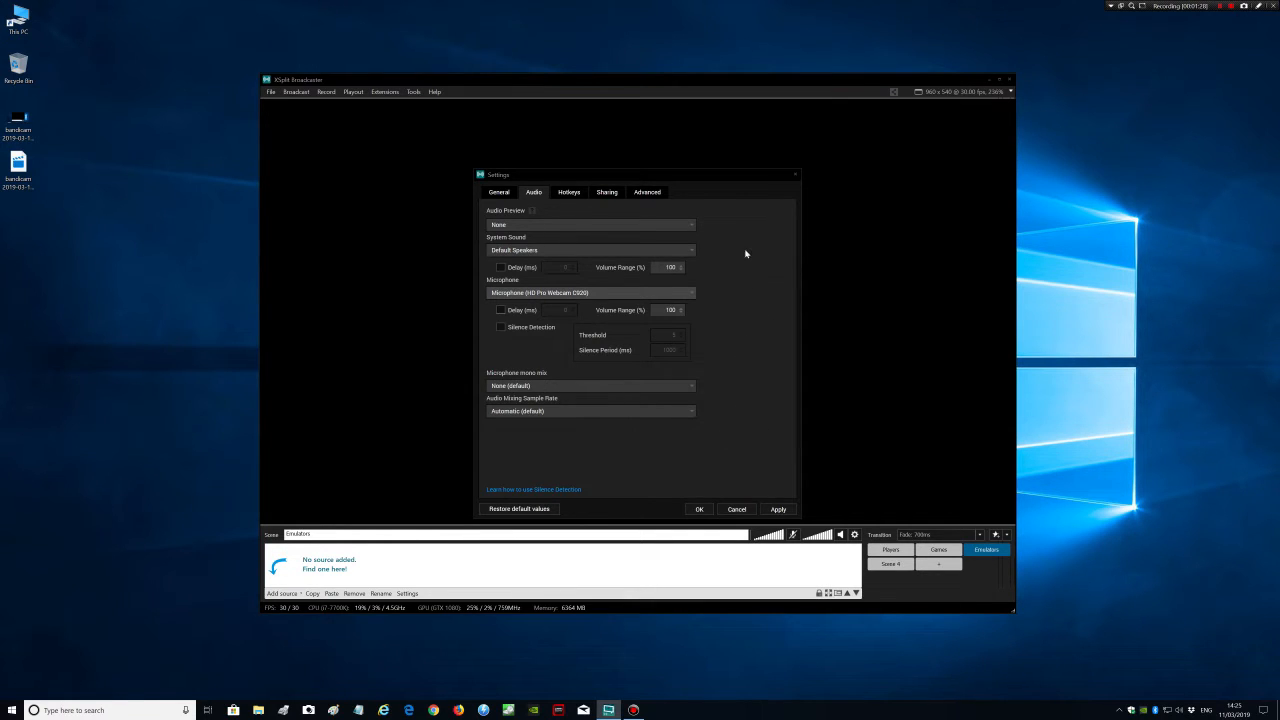
{"action": "left_click", "coordinate": [497, 194]}
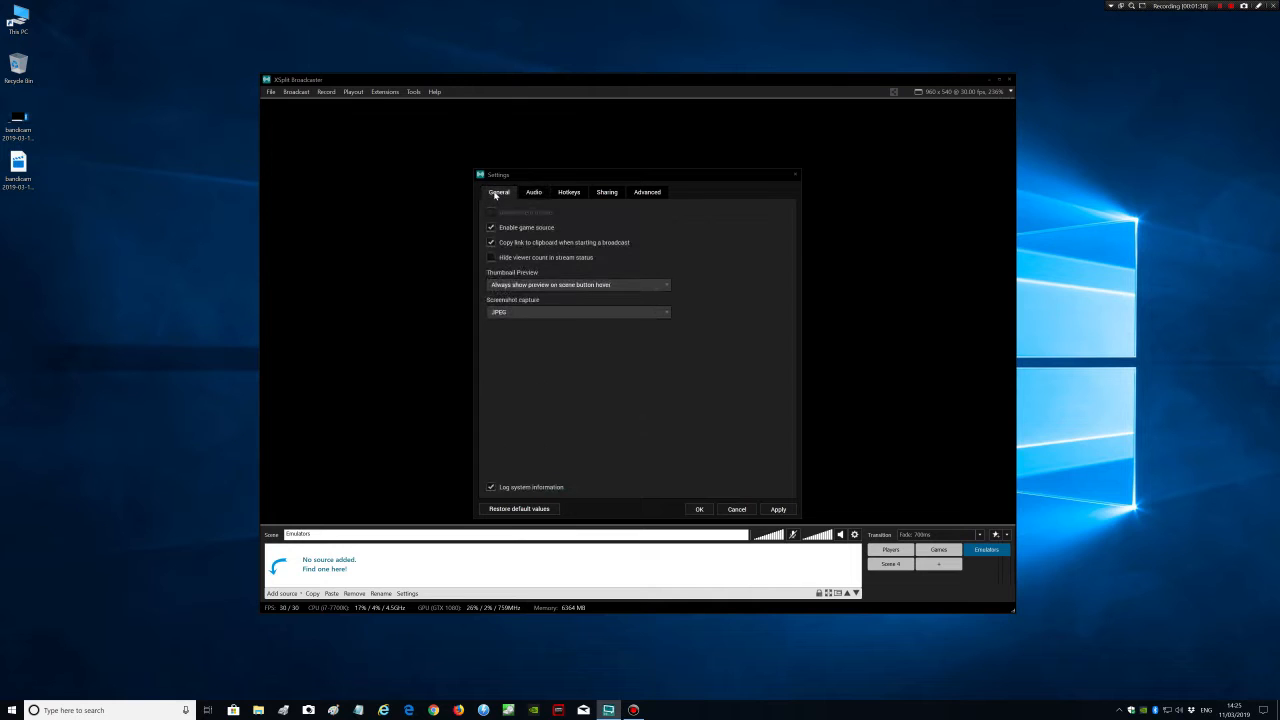
{"action": "left_click", "coordinate": [578, 198]}
{"action": "left_click", "coordinate": [606, 199]}
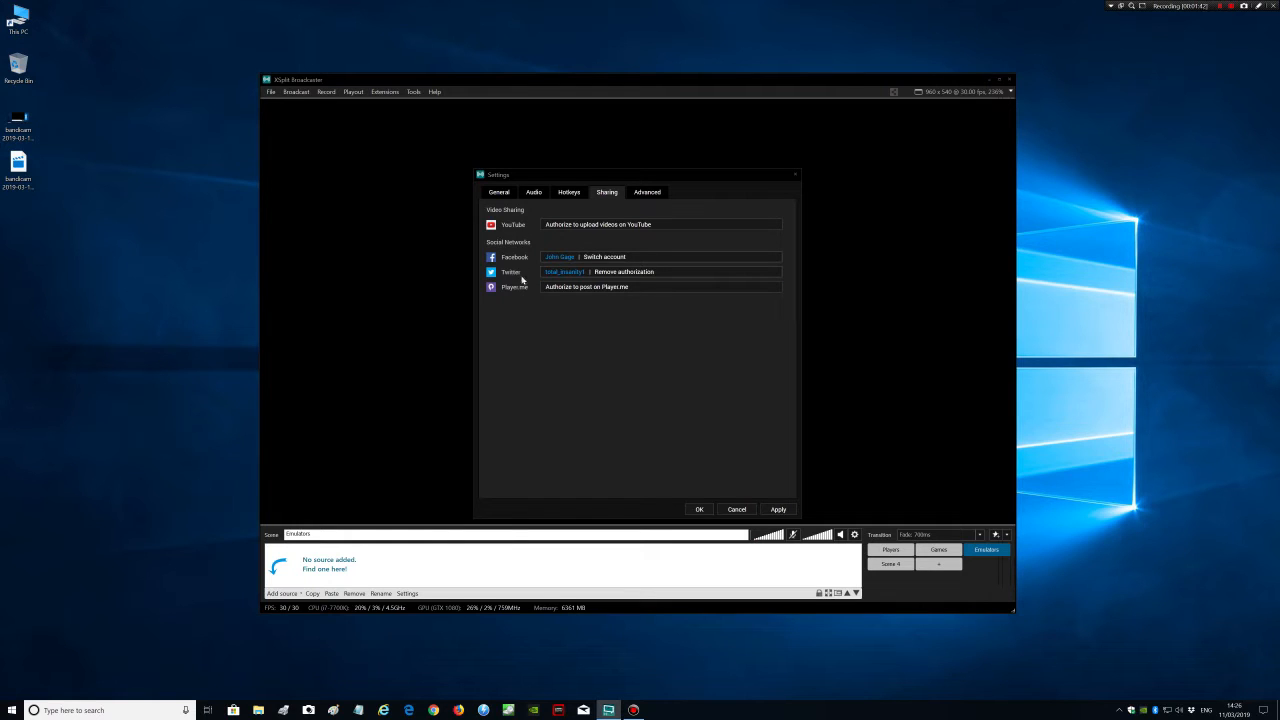
{"action": "left_click", "coordinate": [796, 177]}
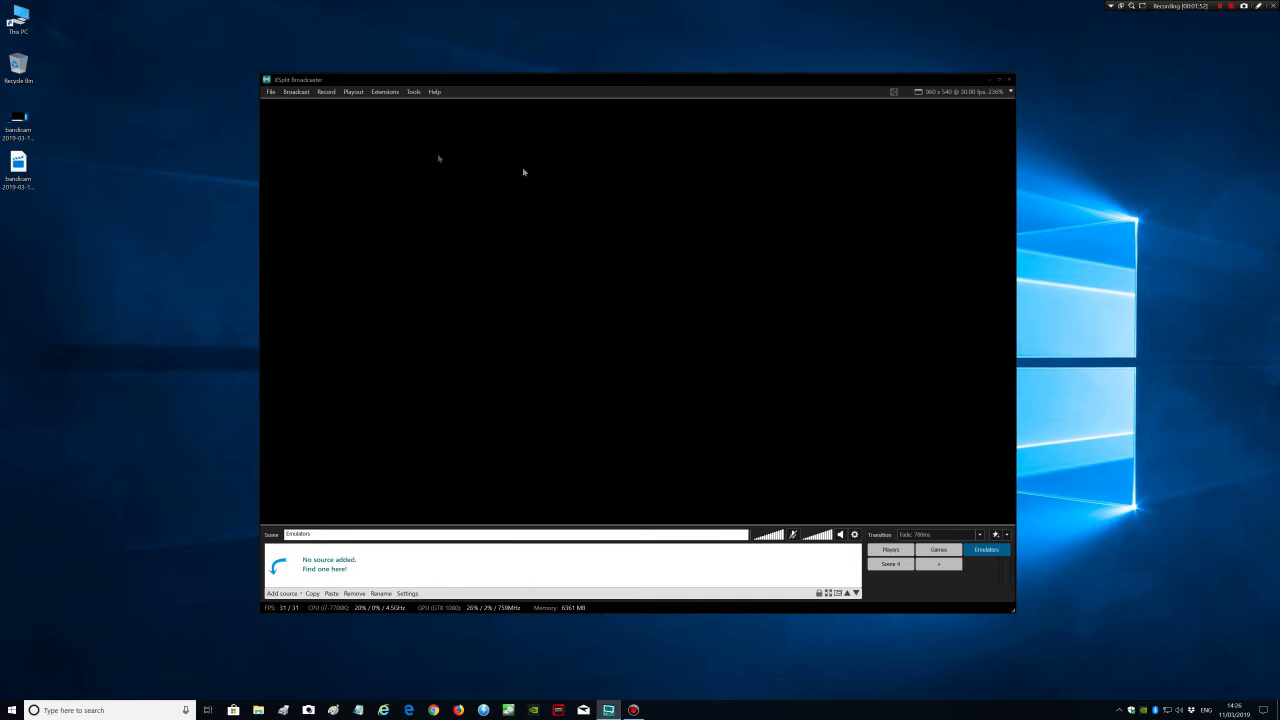
- Inspect the encoding properties of the YouTube Live broadcast output and close them unchanged
{"action": "left_click", "coordinate": [298, 92]}
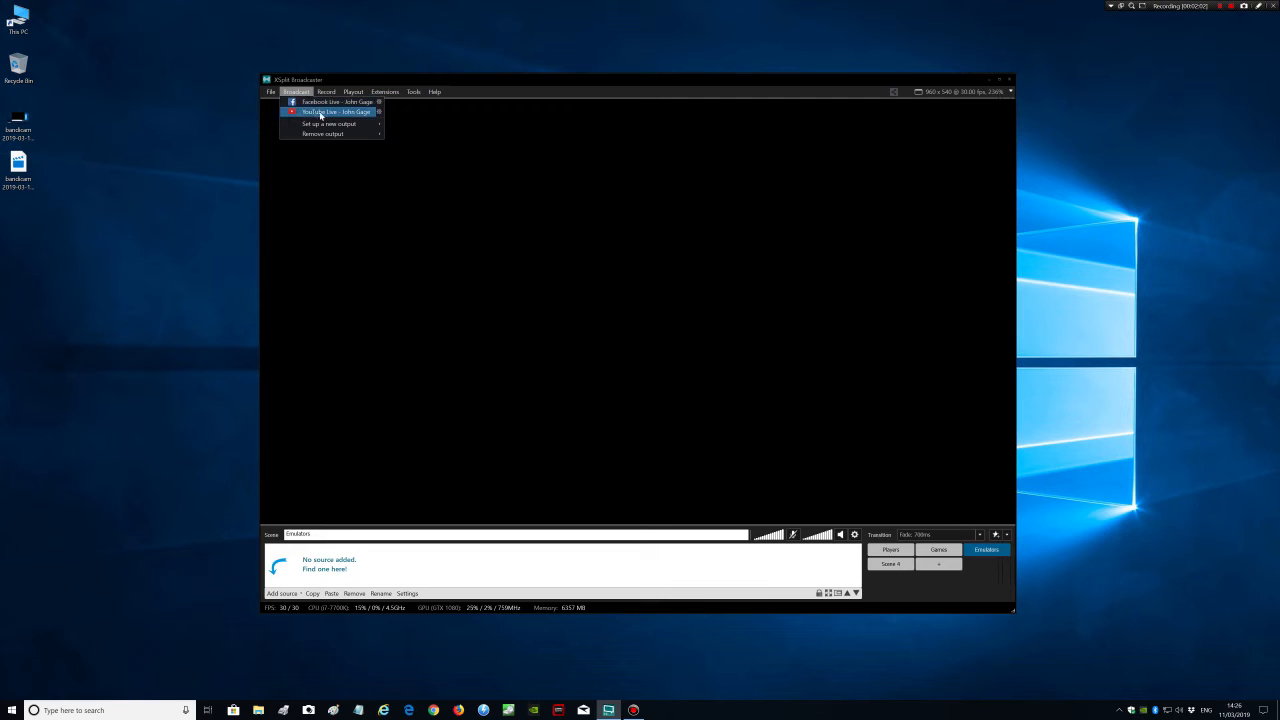
{"action": "left_click", "coordinate": [380, 114]}
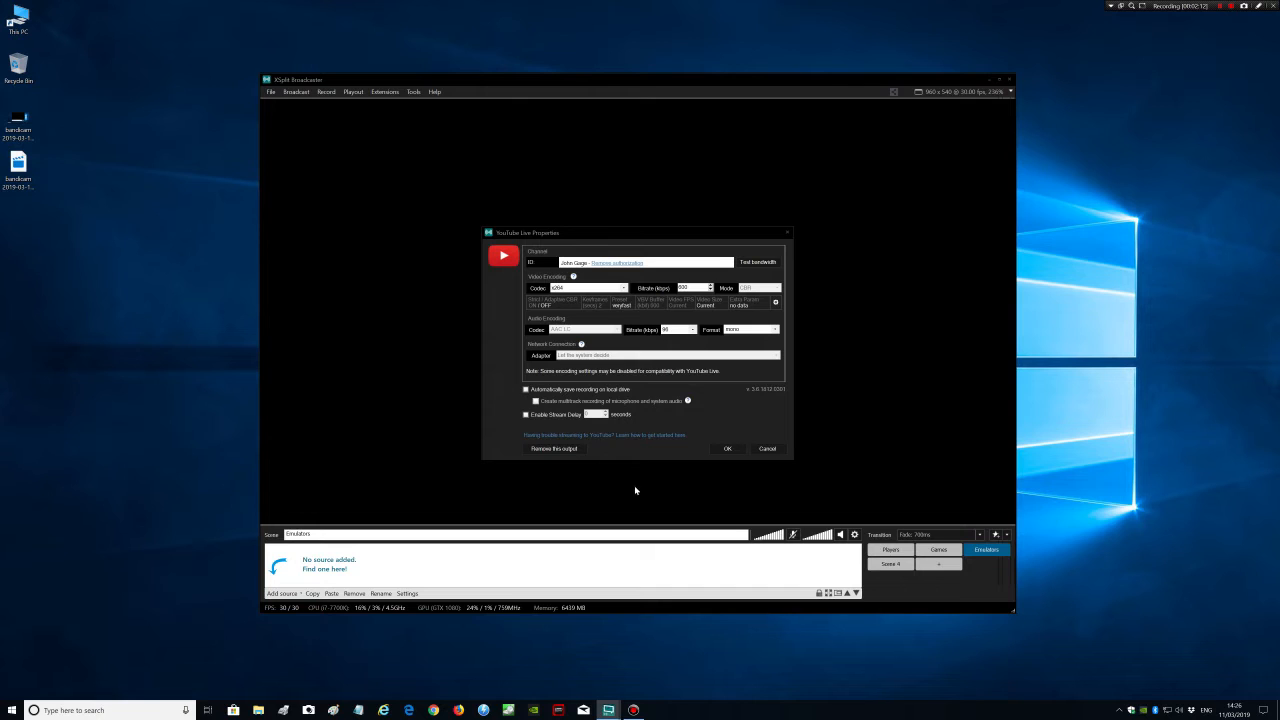
{"action": "left_click", "coordinate": [787, 233]}
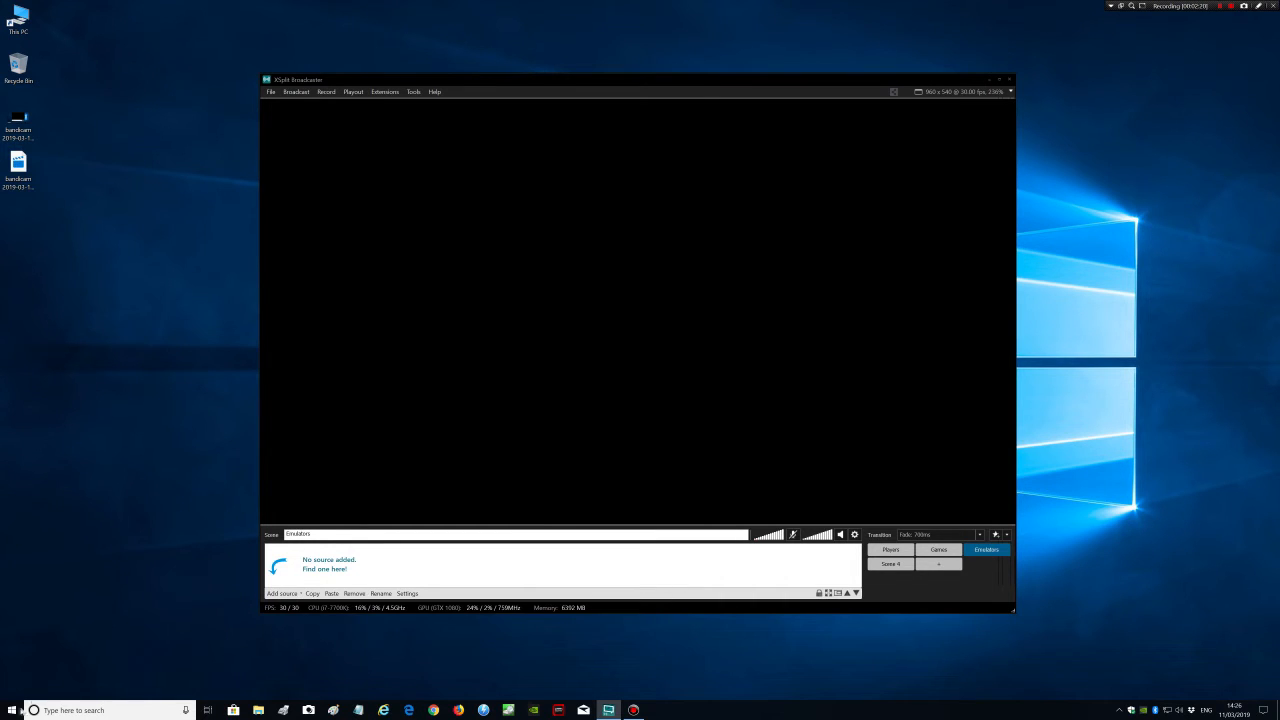
- Launch the WinAPE emulator and arrange its window side by side with the XSplit Broadcaster window
{"action": "left_click", "coordinate": [11, 710]}
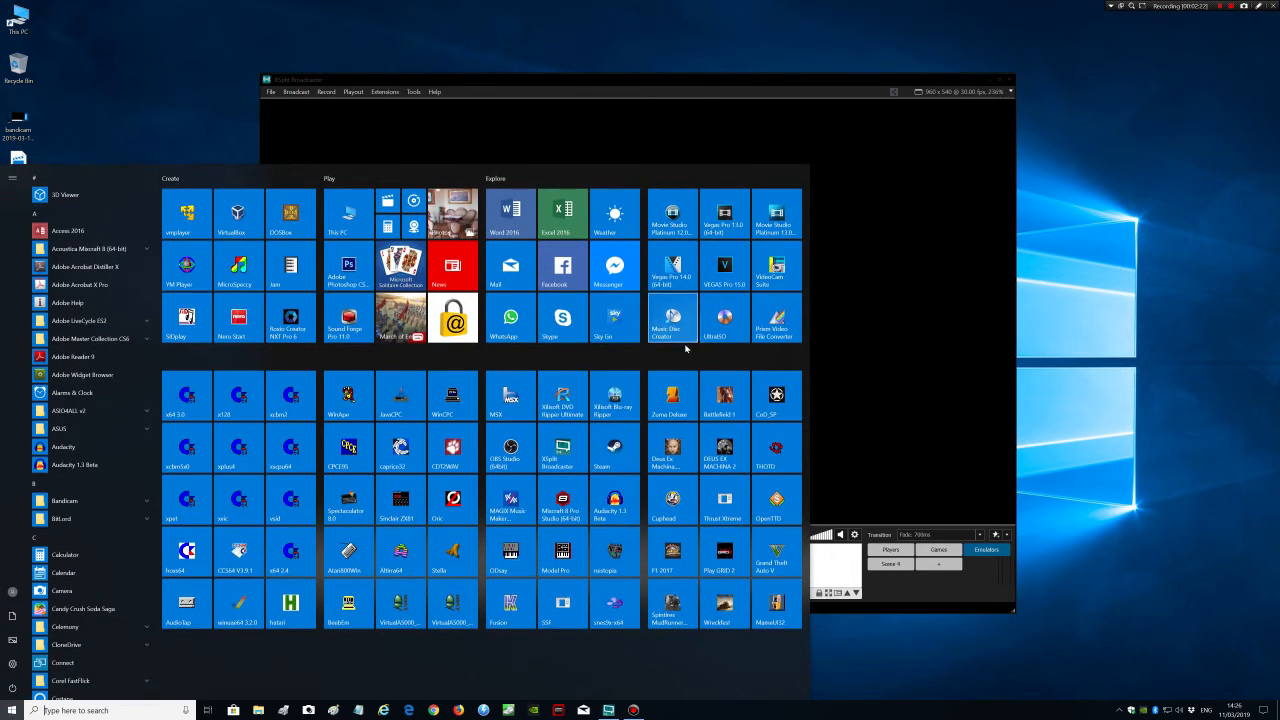
{"action": "left_click", "coordinate": [345, 399]}
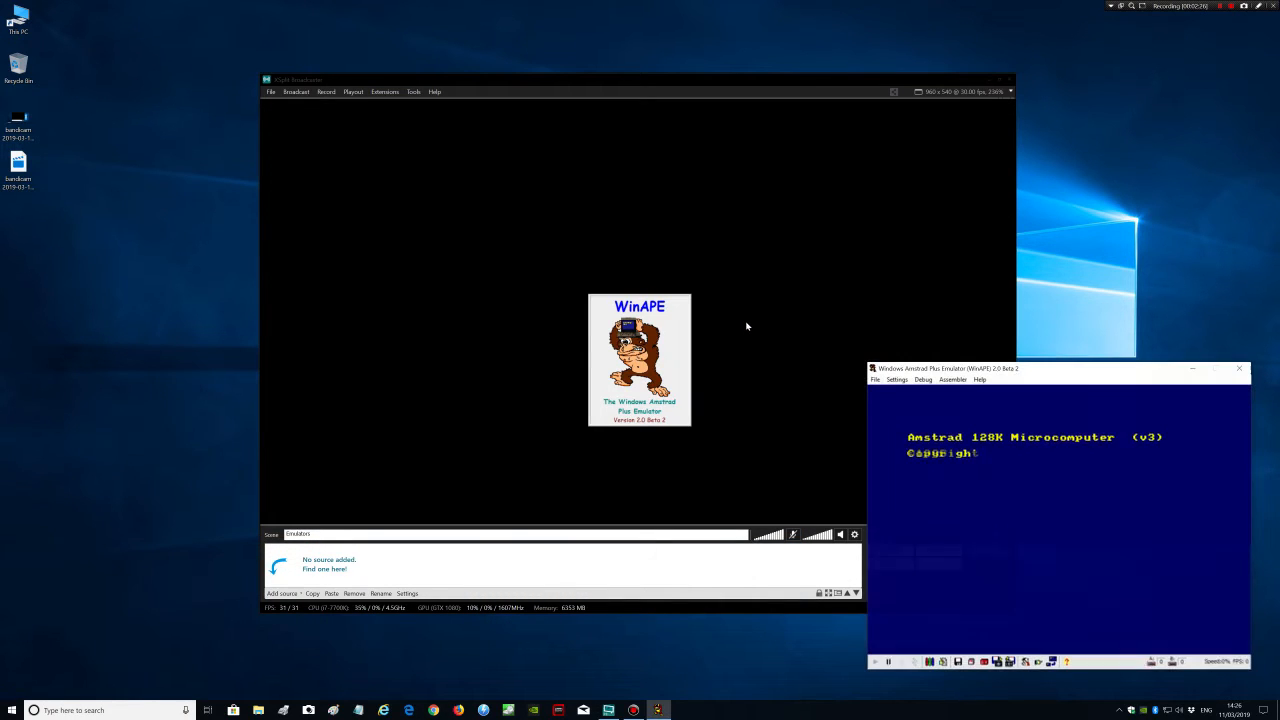
{"action": "left_click_drag", "start_coordinate": [1067, 377], "coordinate": [68, 384]}
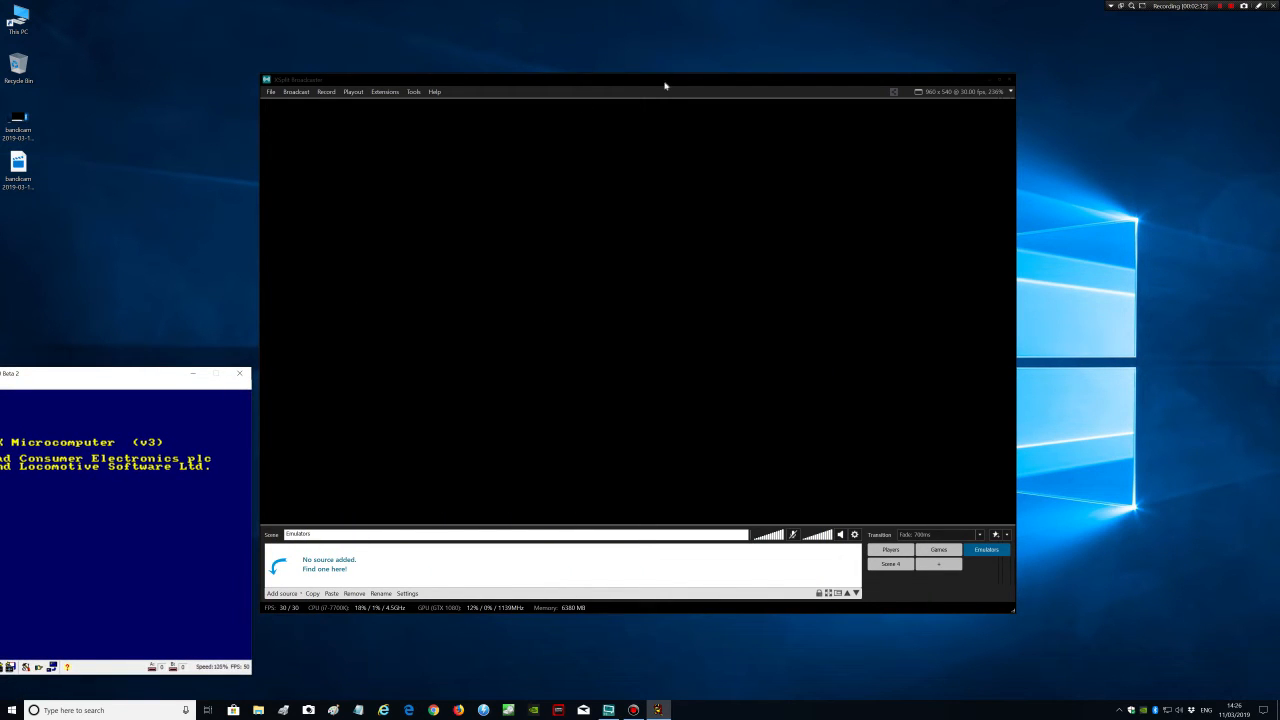
{"action": "left_click_drag", "start_coordinate": [667, 82], "coordinate": [882, 84]}
{"action": "left_click_drag", "start_coordinate": [116, 376], "coordinate": [284, 236]}
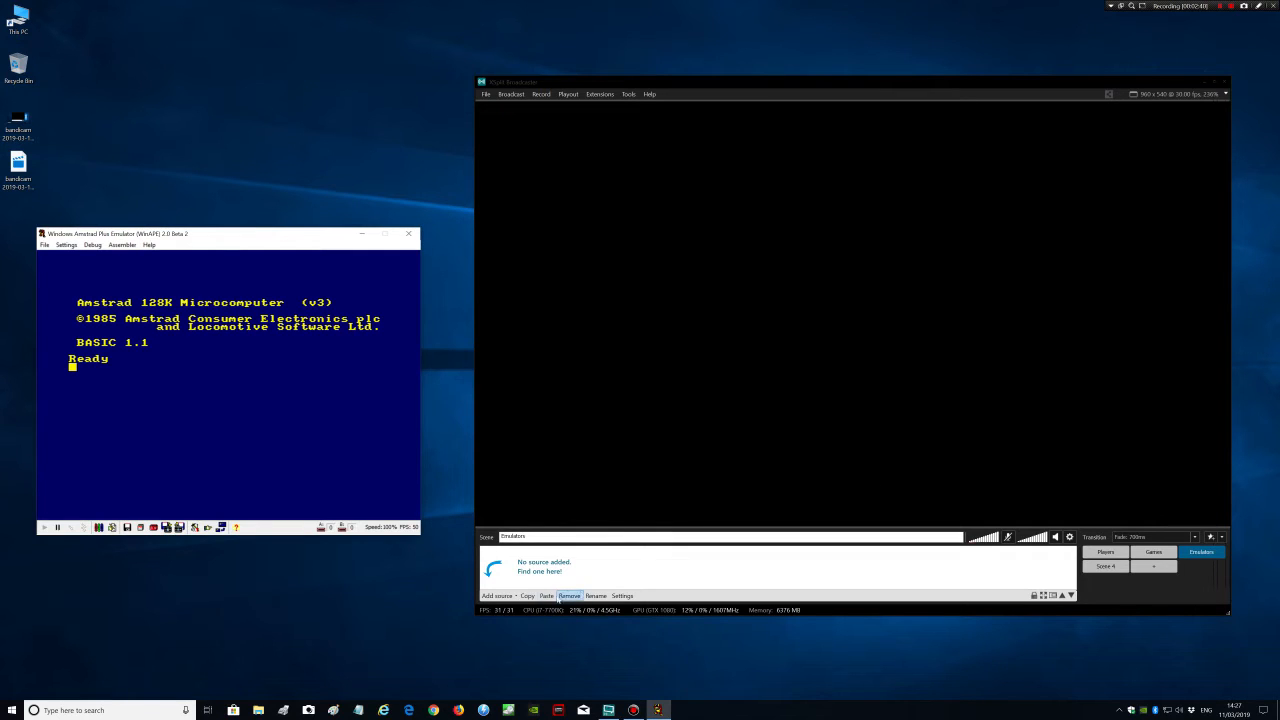
- Add a window capture source of Windows Amstrad Plus Emulator (WinAPE) 2.0 Beta 2 to the Emulators scene
{"action": "left_click", "coordinate": [498, 596]}
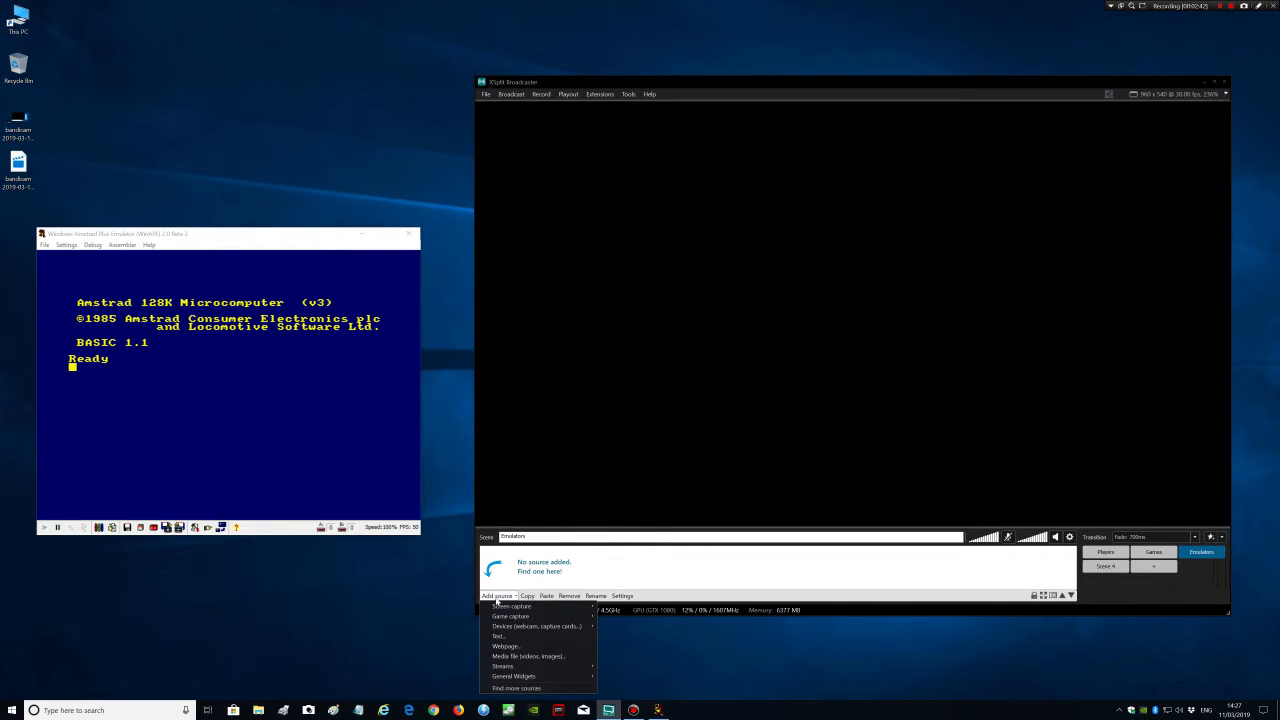
{"action": "mouse_move", "coordinate": [510, 606]}
{"action": "mouse_move", "coordinate": [638, 629]}
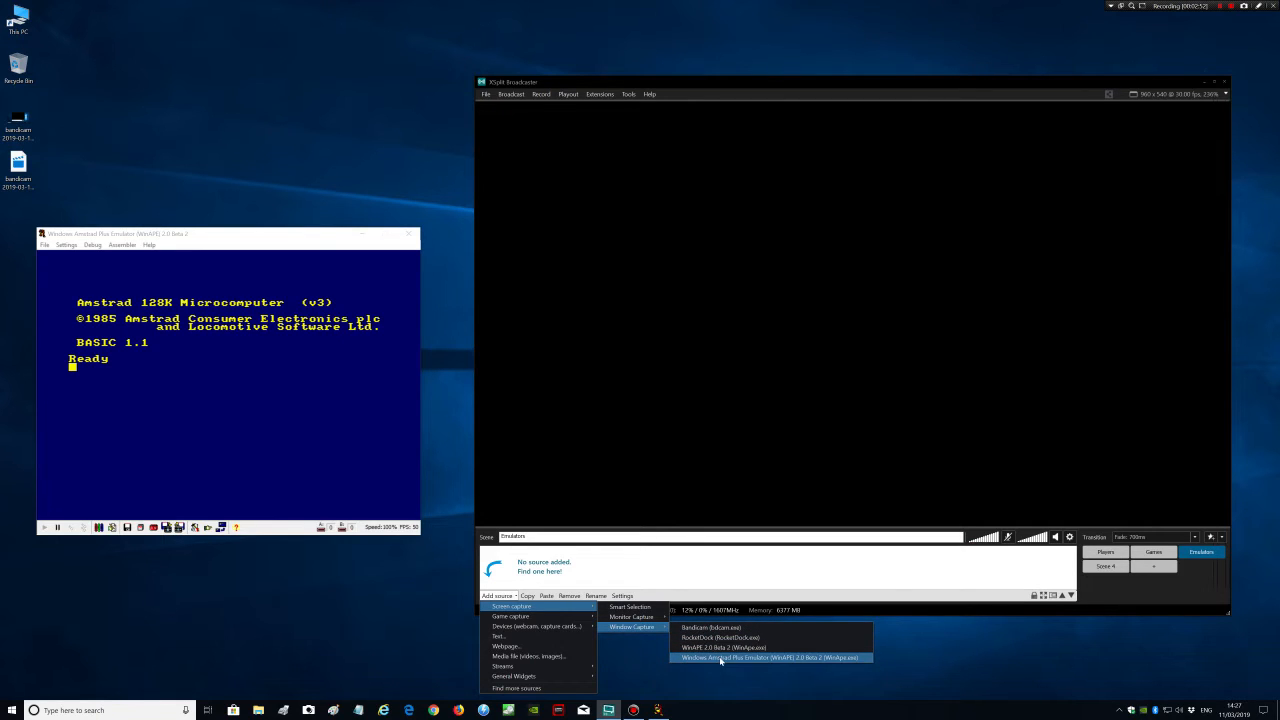
{"action": "left_click", "coordinate": [795, 658]}
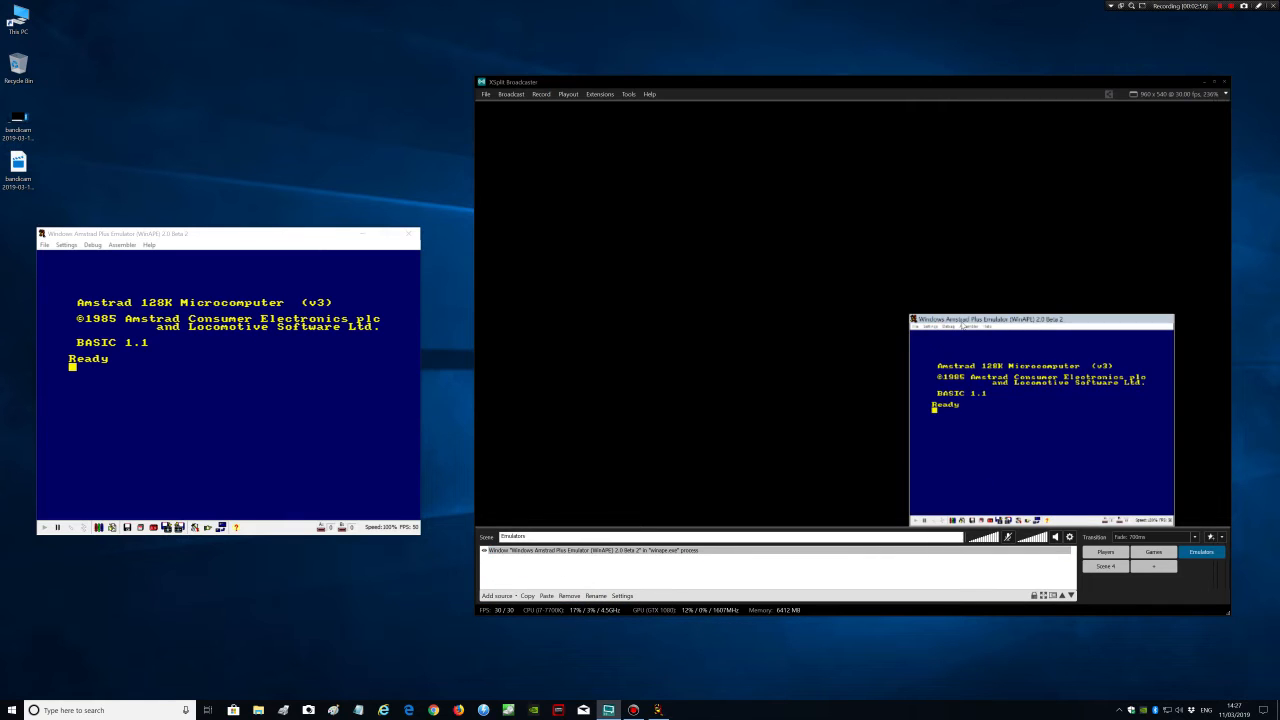
- Move the WinAPE capture to the canvas's upper-left corner and enlarge it to the full canvas height
{"action": "left_click_drag", "start_coordinate": [968, 323], "coordinate": [535, 110]}
{"action": "left_click_drag", "start_coordinate": [740, 313], "coordinate": [1005, 530]}
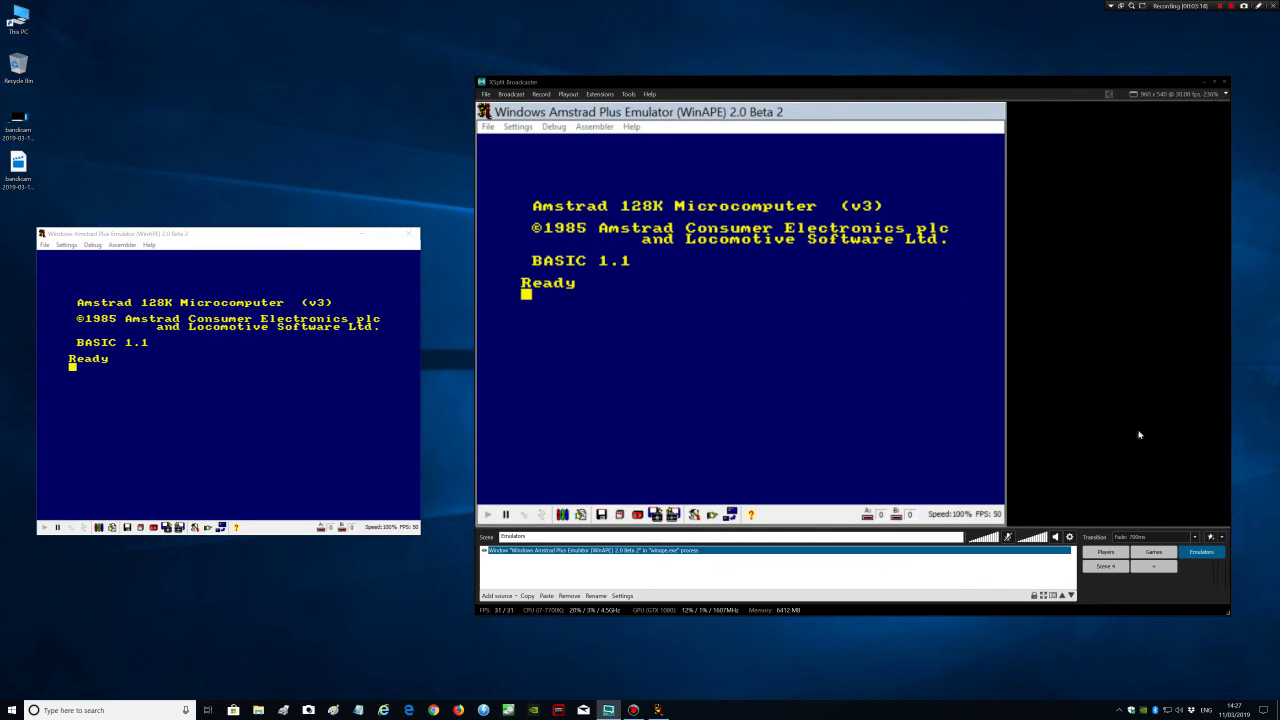
{"action": "left_click", "coordinate": [1050, 424]}
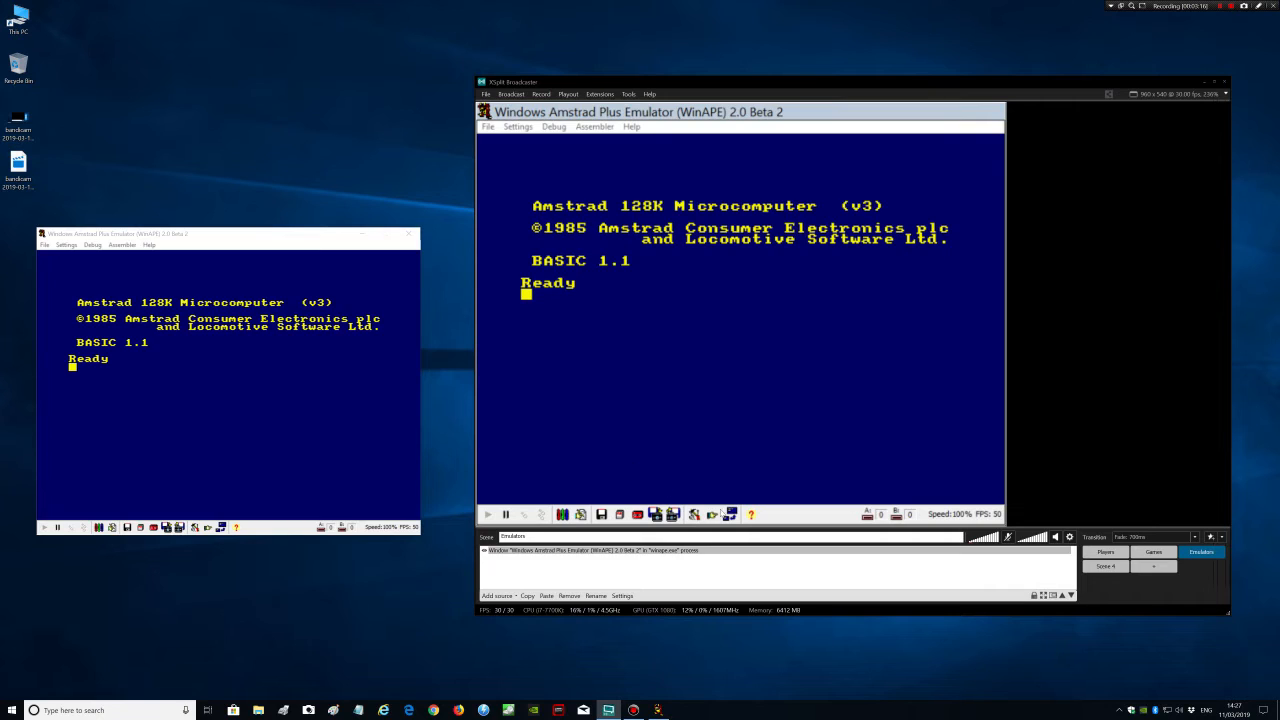
{"action": "left_click", "coordinate": [709, 552]}
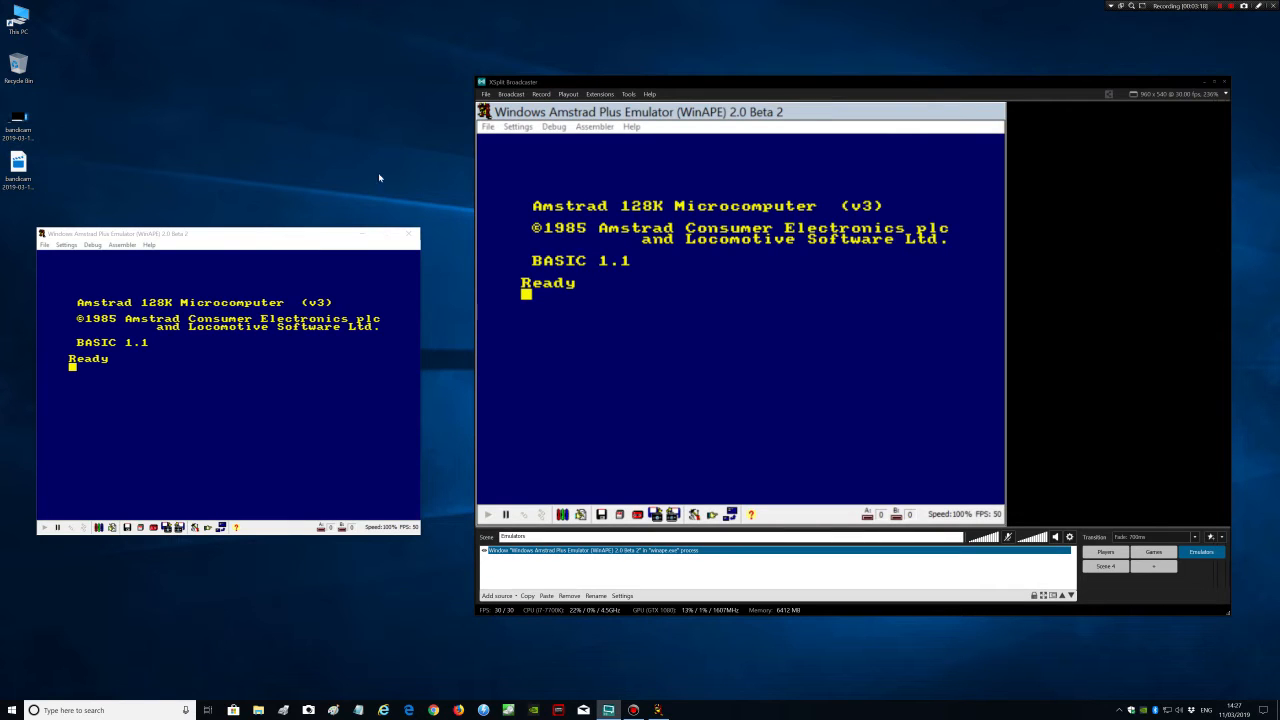
- Close the WinAPE emulator and launch it again to test whether its capture source reconnects
{"action": "left_click", "coordinate": [409, 234]}
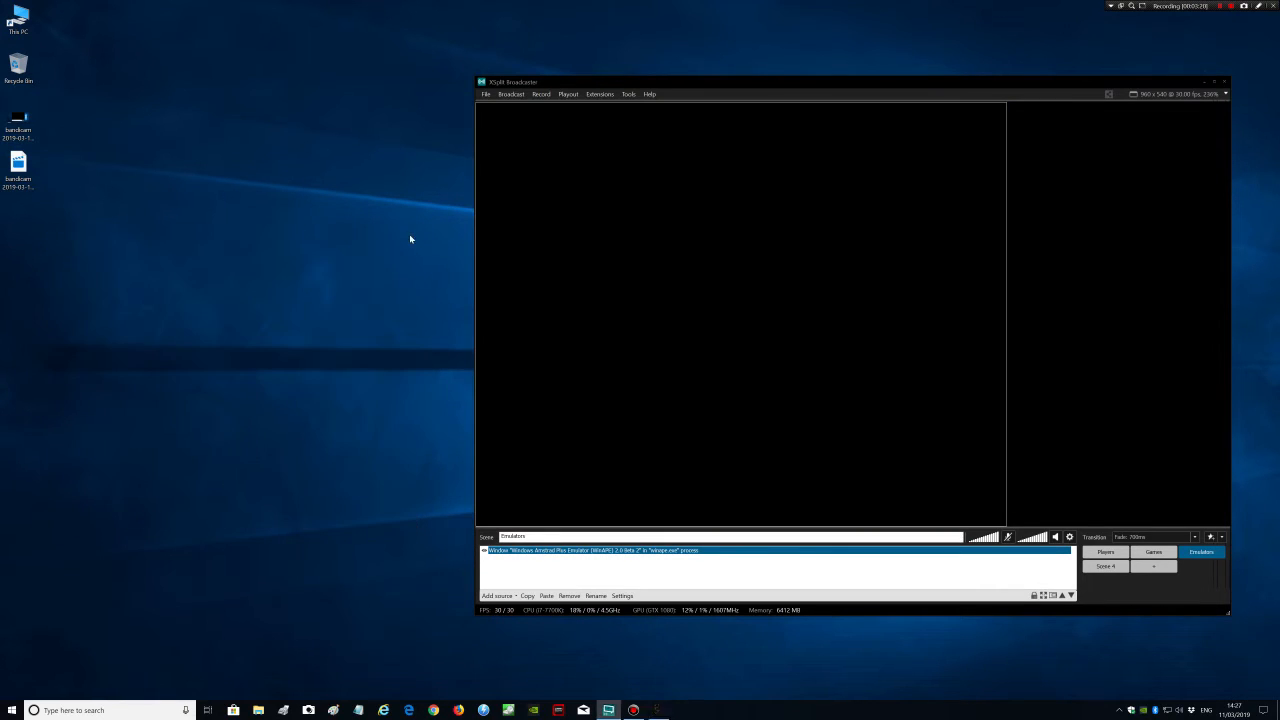
{"action": "left_click", "coordinate": [659, 271]}
{"action": "left_click", "coordinate": [12, 710]}
{"action": "left_click", "coordinate": [352, 398]}
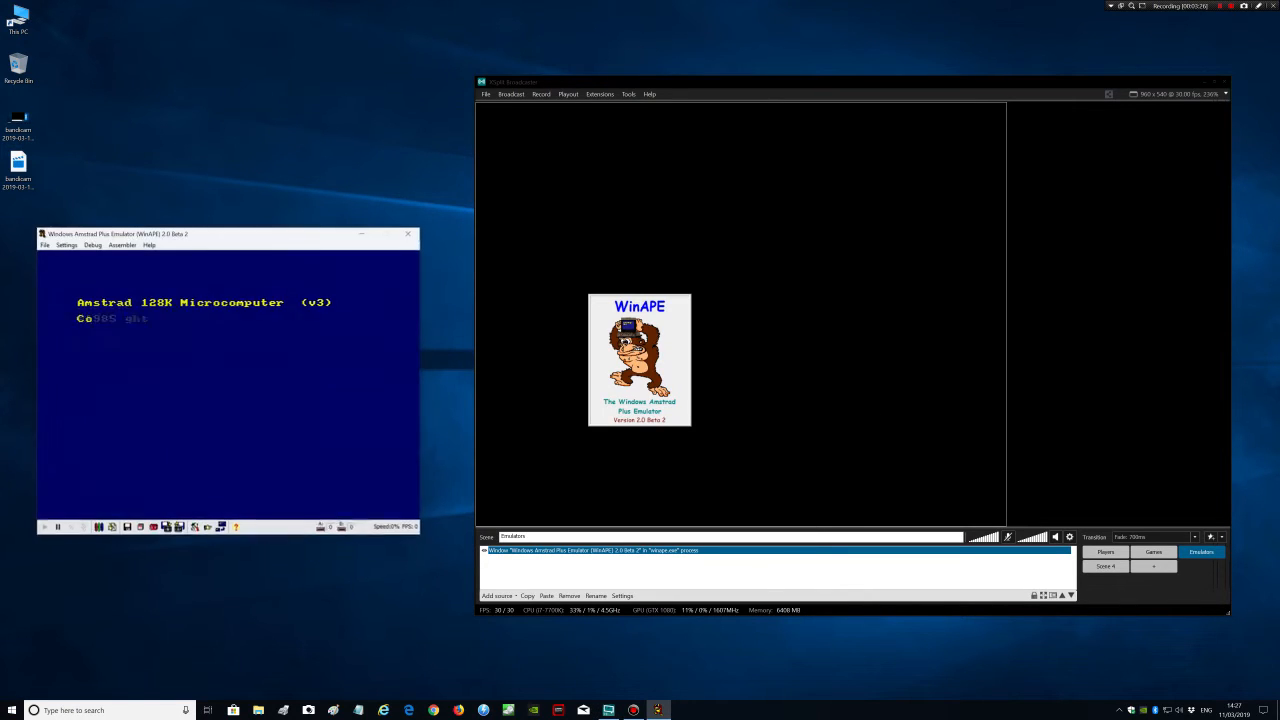
- Enter random test characters at the WinAPE BASIC prompt to check the live capture, and erase them all
{"action": "type", "text": "gbfgfgfgggggggggggg"}
{"action": "key", "text": "BackSpace"}
{"action": "key", "text": "BackSpace"}
{"action": "key", "text": "BackSpace"}
{"action": "key", "text": "BackSpace"}
{"action": "key", "text": "BackSpace"}
{"action": "key", "text": "BackSpace"}
{"action": "key", "text": "BackSpace"}
{"action": "key", "text": "BackSpace"}
{"action": "key", "text": "BackSpace"}
{"action": "key", "text": "BackSpace"}
{"action": "key", "text": "BackSpace"}
{"action": "key", "text": "BackSpace"}
{"action": "key", "text": "BackSpace"}
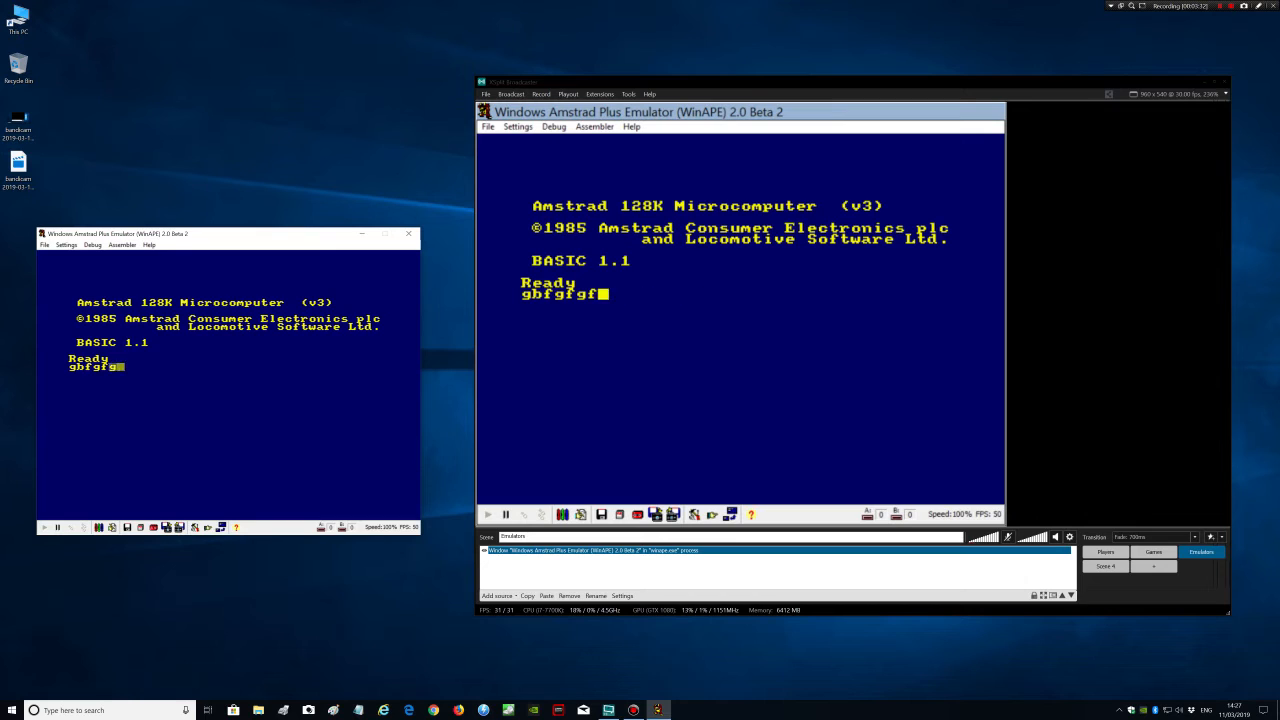
{"action": "key", "text": "BackSpace"}
{"action": "key", "text": "BackSpace"}
{"action": "key", "text": "BackSpace"}
{"action": "key", "text": "BackSpace"}
{"action": "key", "text": "BackSpace"}
{"action": "key", "text": "BackSpace"}
{"action": "key", "text": "BackSpace"}
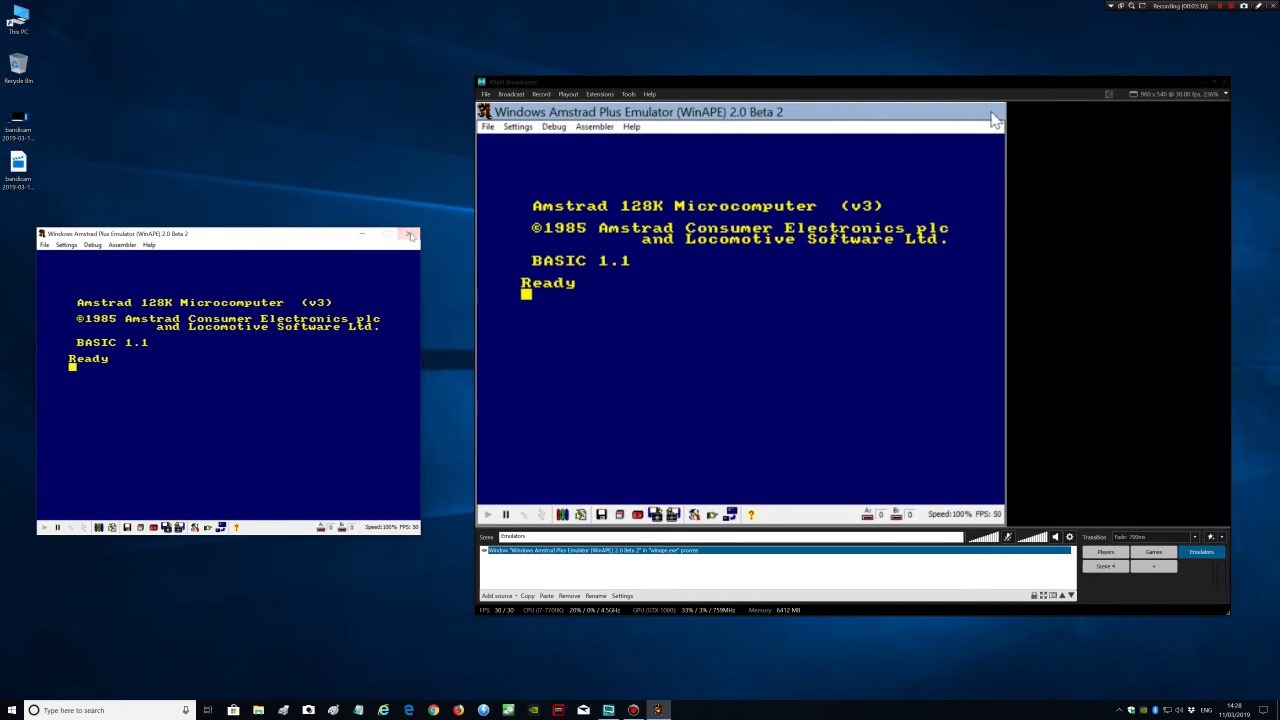
- Close WinAPE and launch the Hoxs 64 C64 emulator
{"action": "left_click", "coordinate": [409, 235]}
{"action": "left_click", "coordinate": [12, 708]}
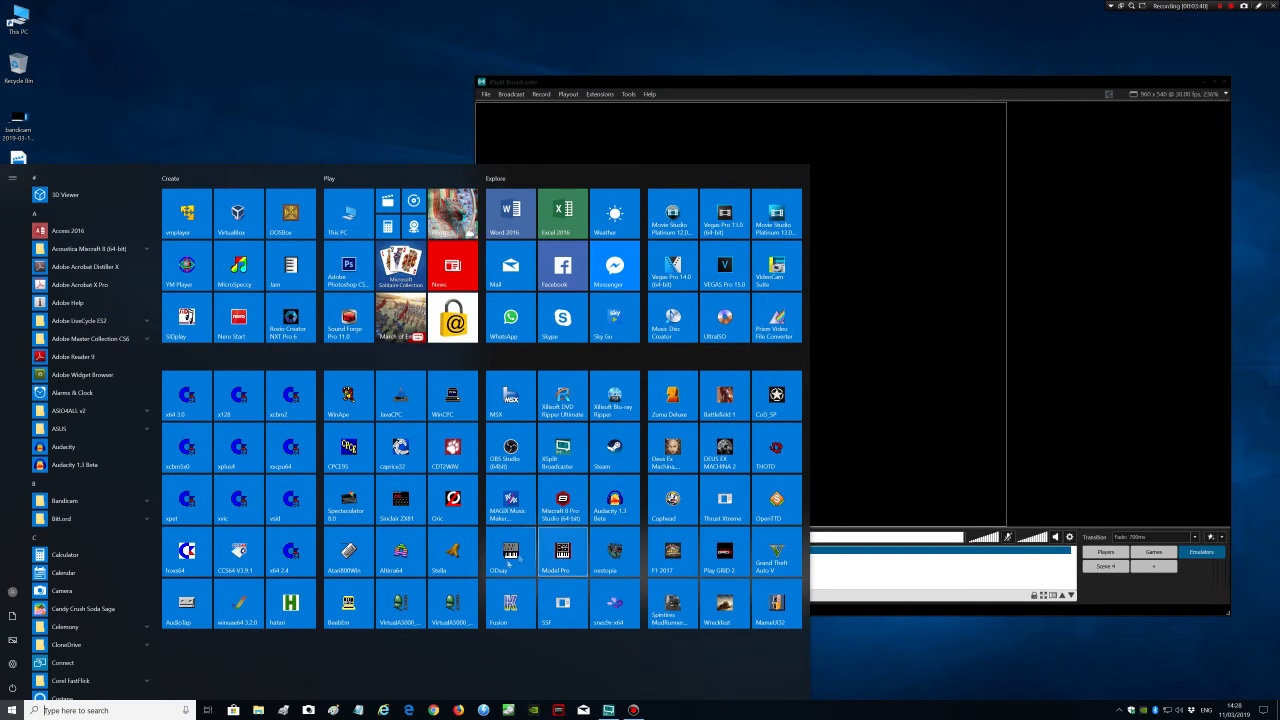
{"action": "left_click", "coordinate": [190, 551]}
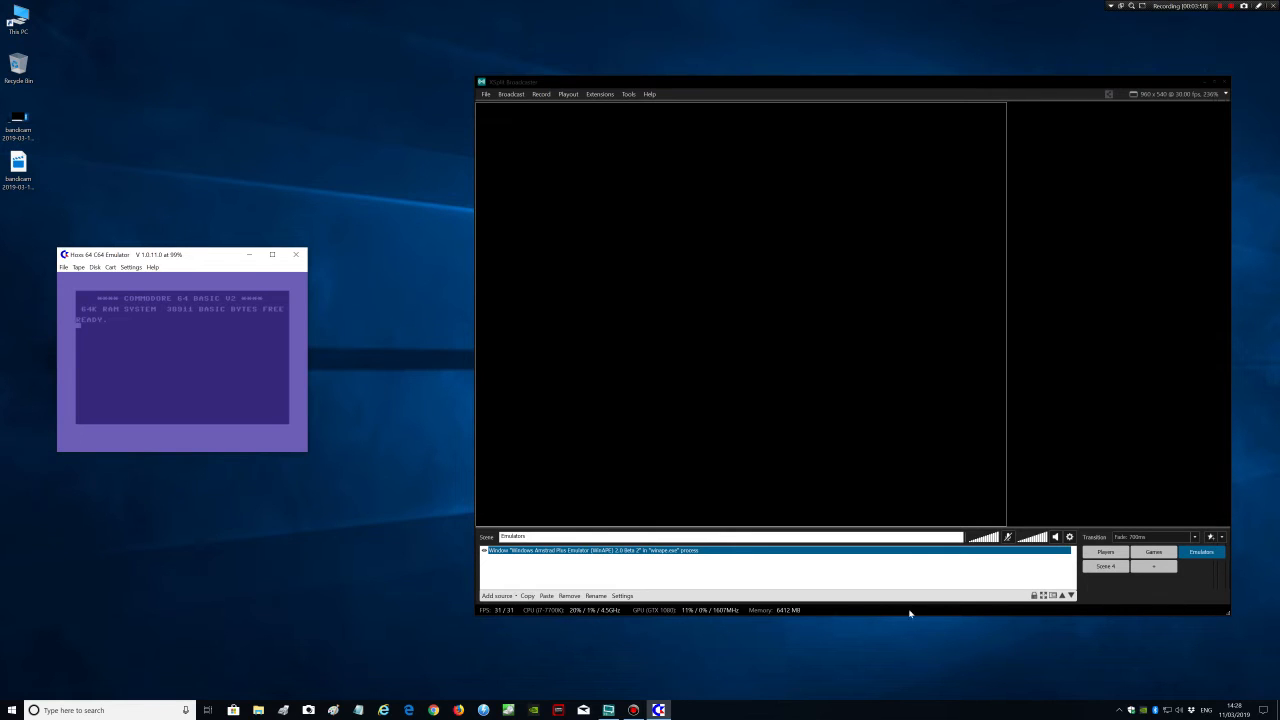
- Add a window capture source of the Hoxs 64 C64 Emulator to the Emulators scene
{"action": "left_click", "coordinate": [498, 596]}
{"action": "mouse_move", "coordinate": [518, 607]}
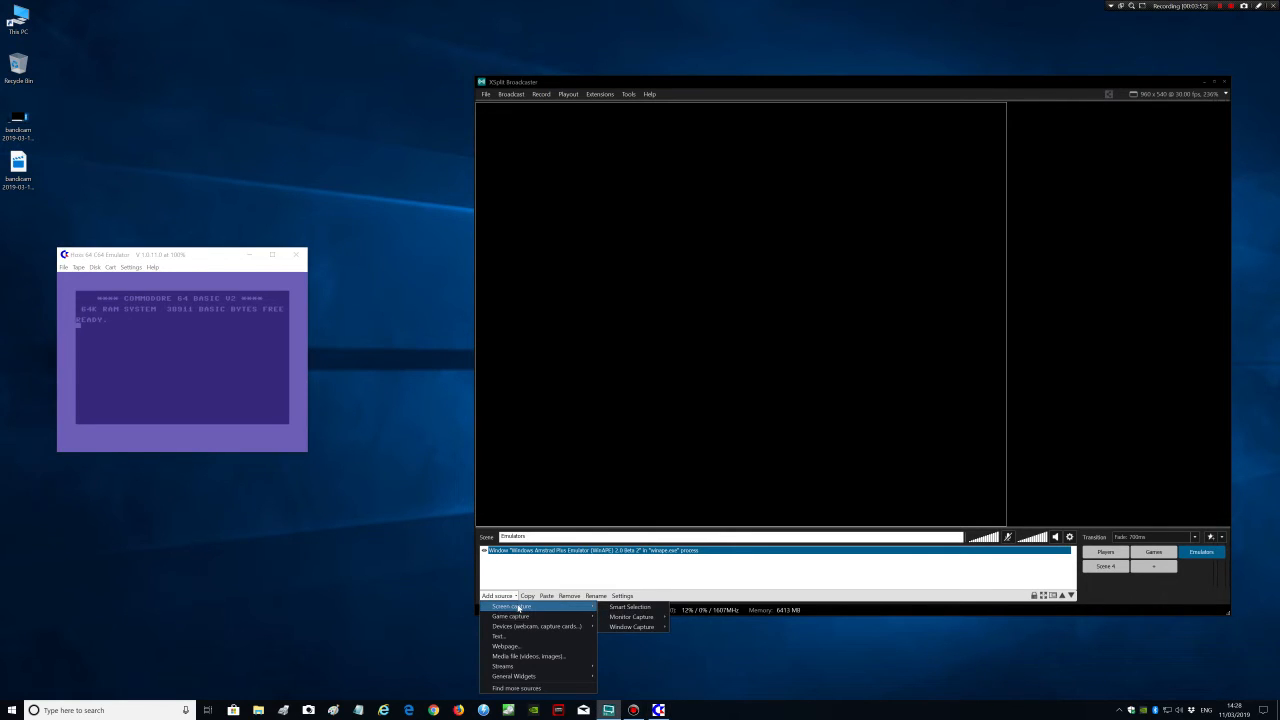
{"action": "mouse_move", "coordinate": [639, 628]}
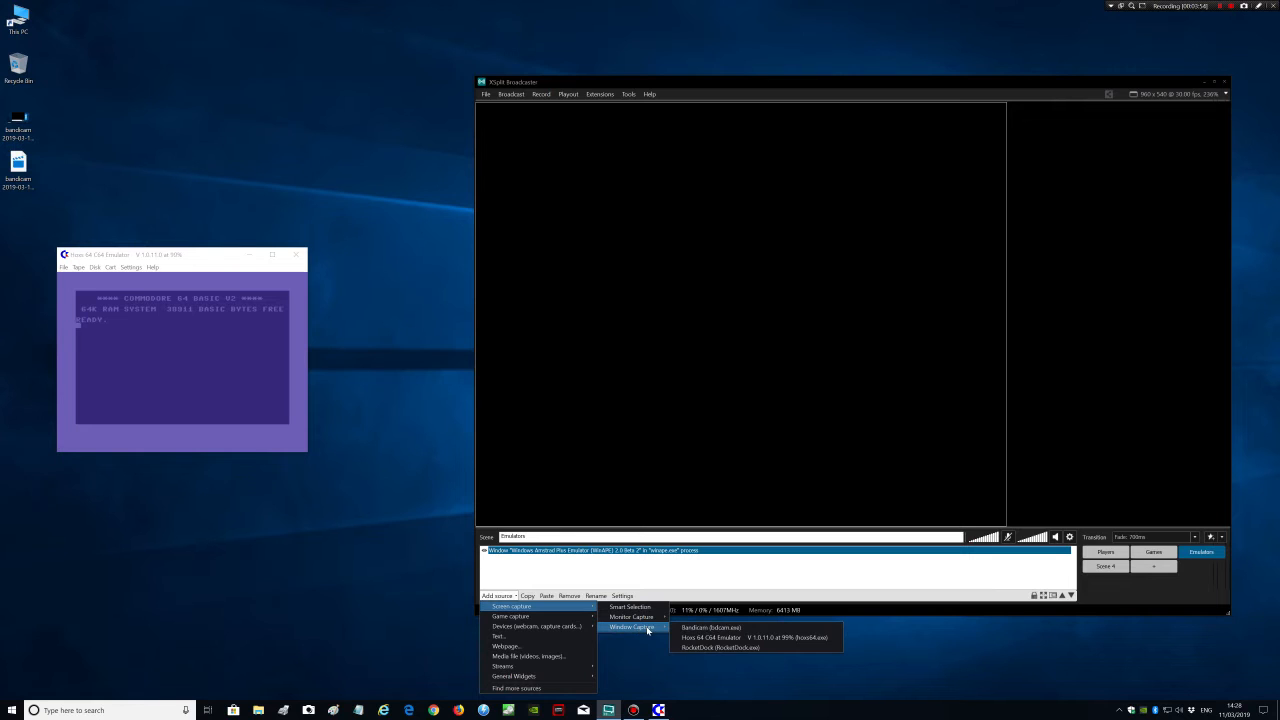
{"action": "left_click", "coordinate": [722, 638]}
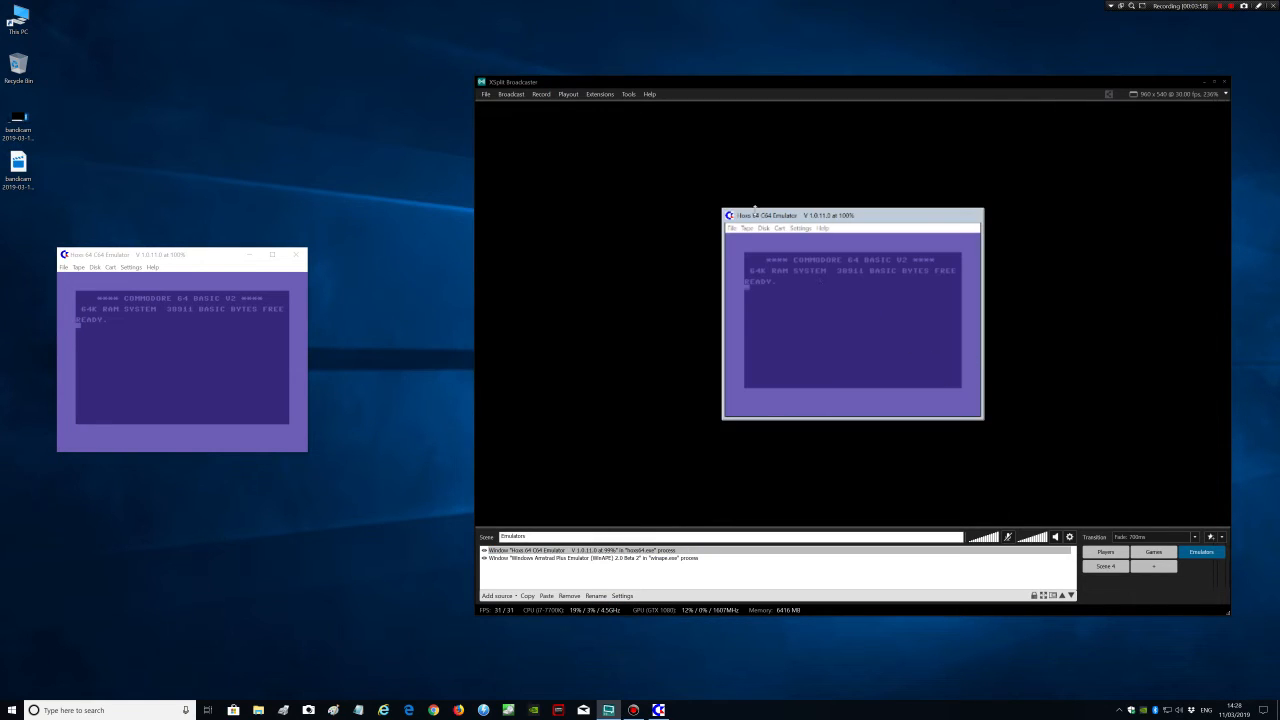
- Fit the Hoxs 64 capture to the full canvas height from its upper-left corner and move the emulator window closer to the broadcaster
{"action": "left_click", "coordinate": [760, 217]}
{"action": "left_click", "coordinate": [861, 455]}
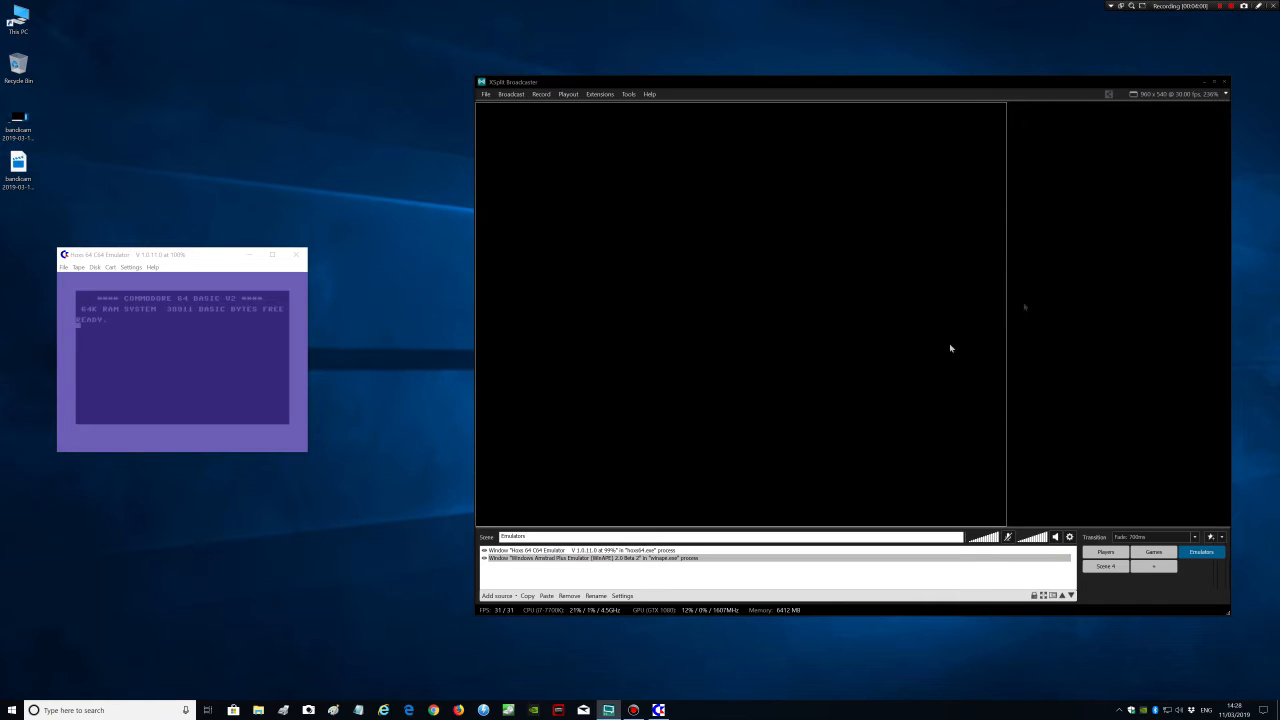
{"action": "left_click", "coordinate": [1086, 293]}
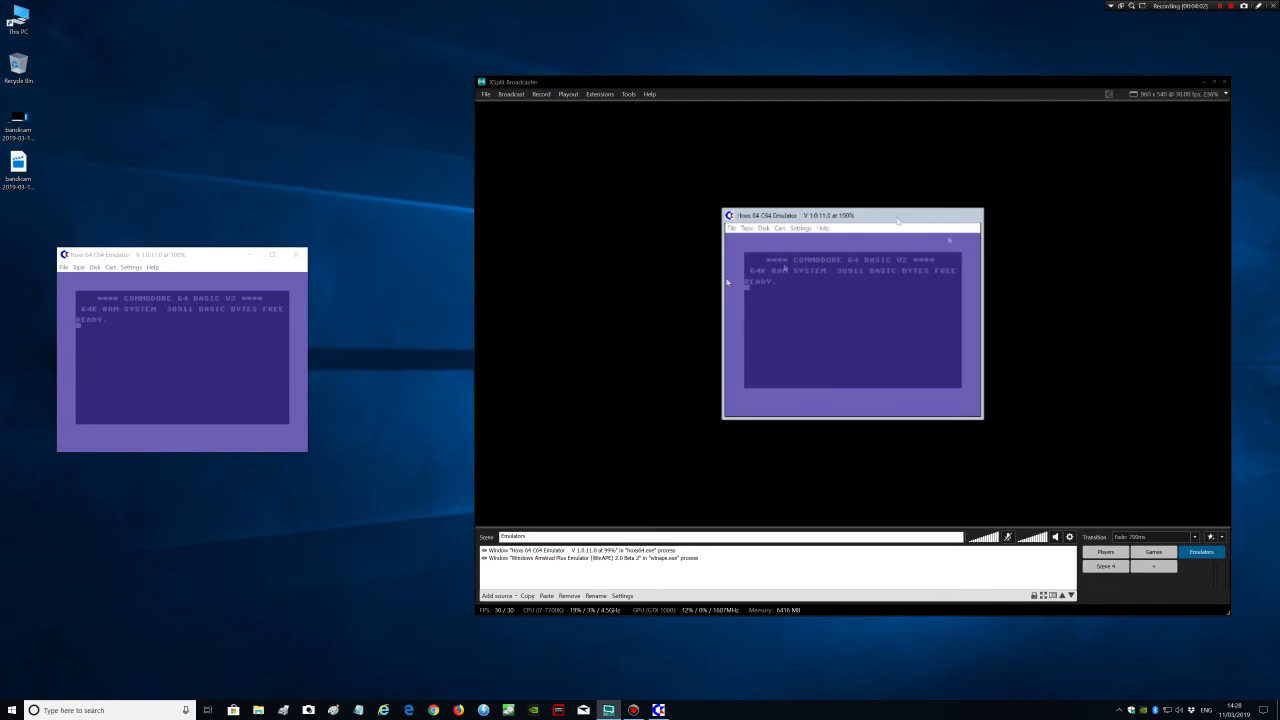
{"action": "left_click_drag", "start_coordinate": [215, 248], "coordinate": [210, 244]}
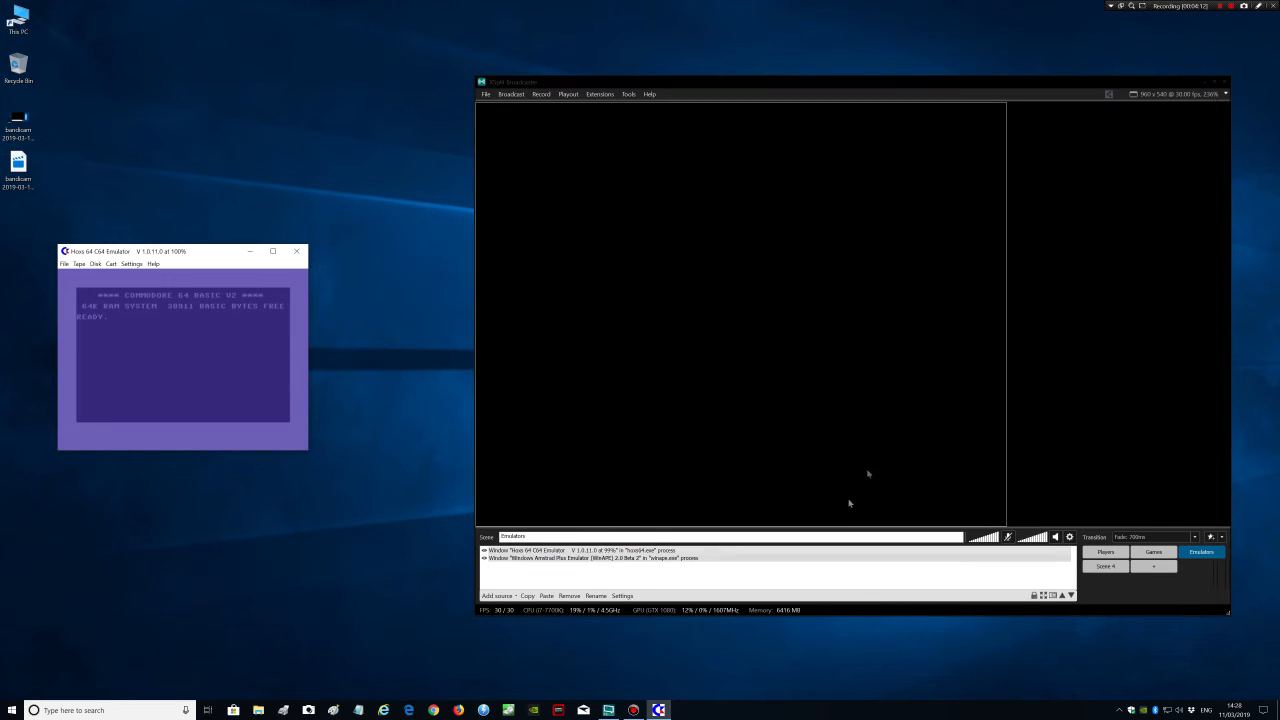
{"action": "left_click", "coordinate": [866, 220]}
{"action": "left_click_drag", "start_coordinate": [866, 220], "coordinate": [620, 114]}
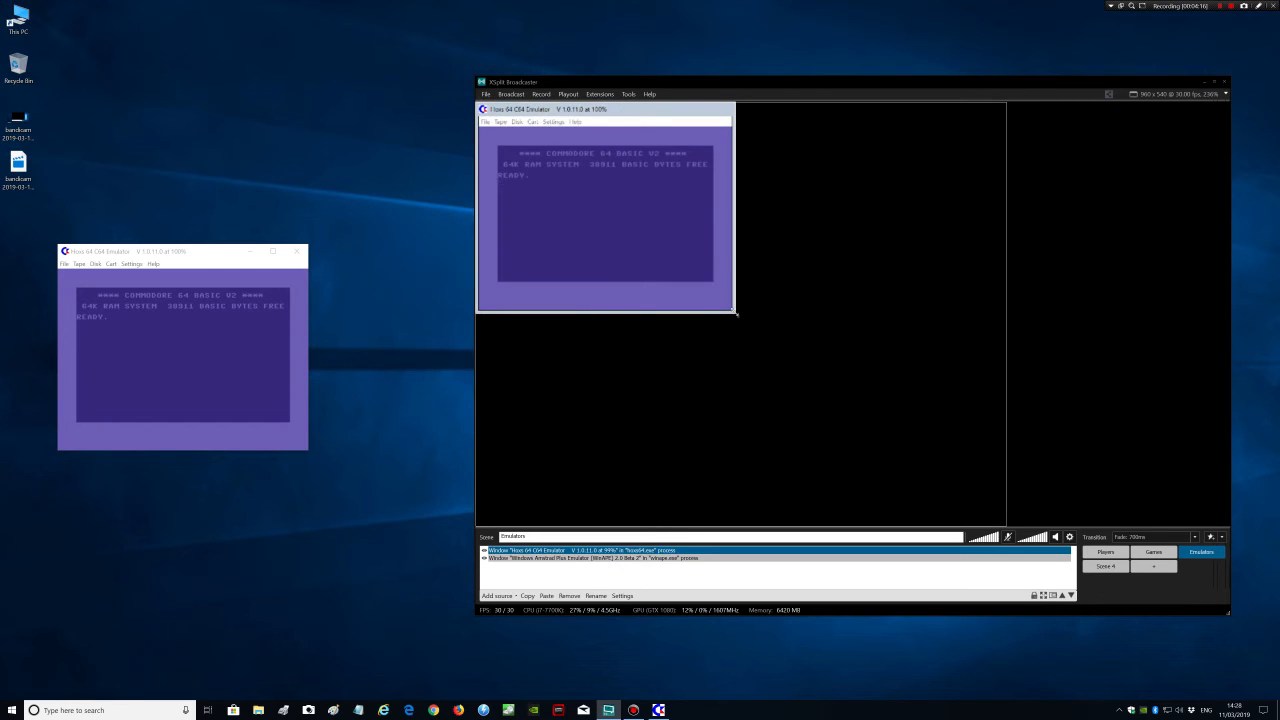
{"action": "left_click_drag", "start_coordinate": [738, 314], "coordinate": [1000, 530]}
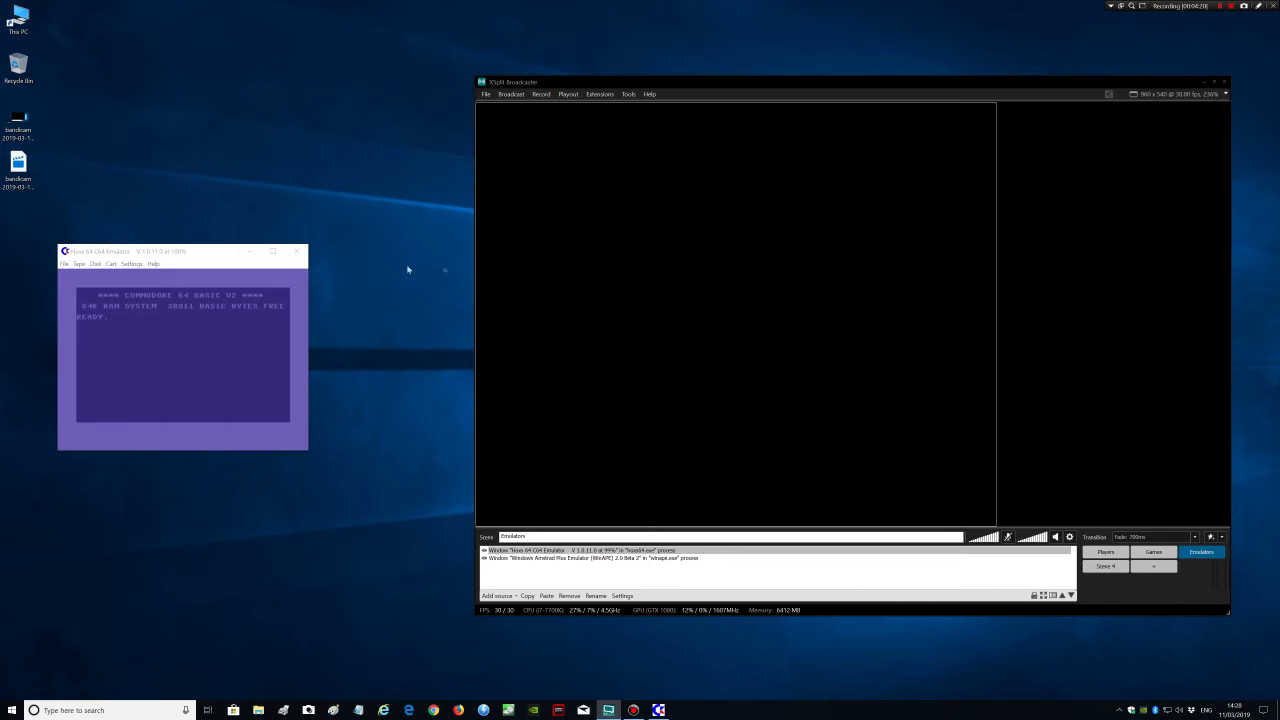
{"action": "left_click_drag", "start_coordinate": [220, 255], "coordinate": [310, 247]}
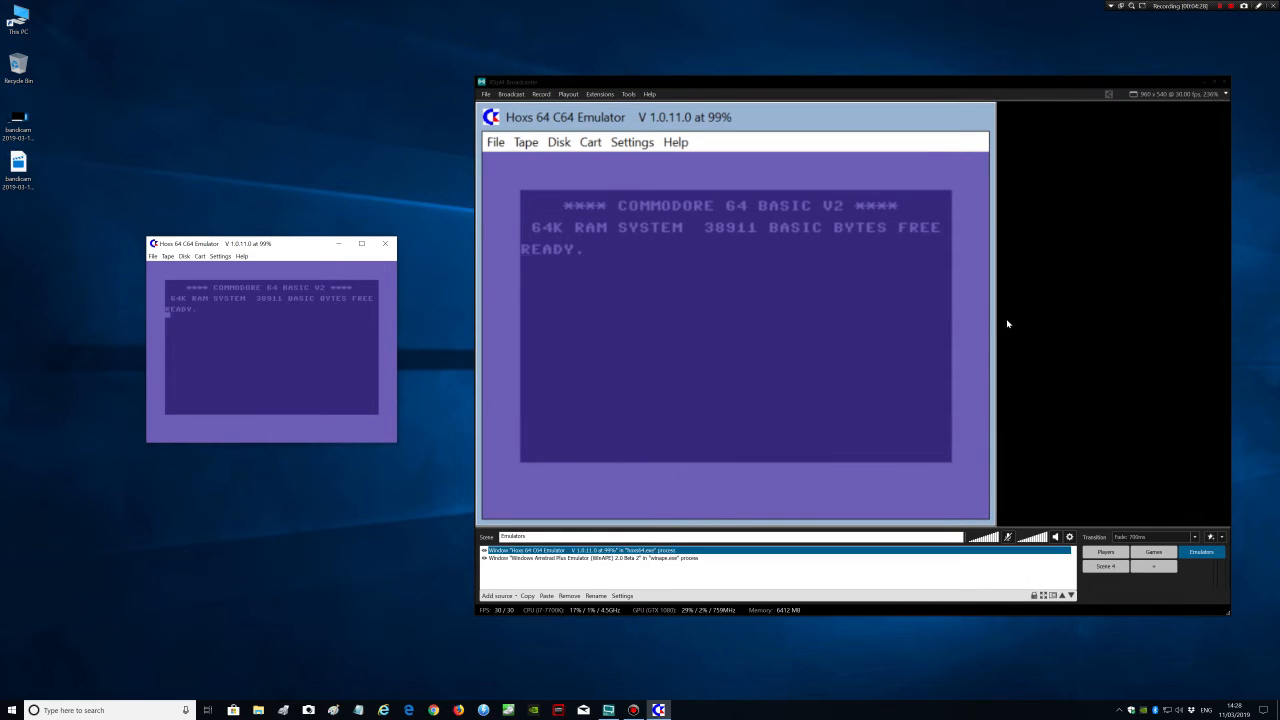
{"action": "left_click", "coordinate": [1001, 345]}
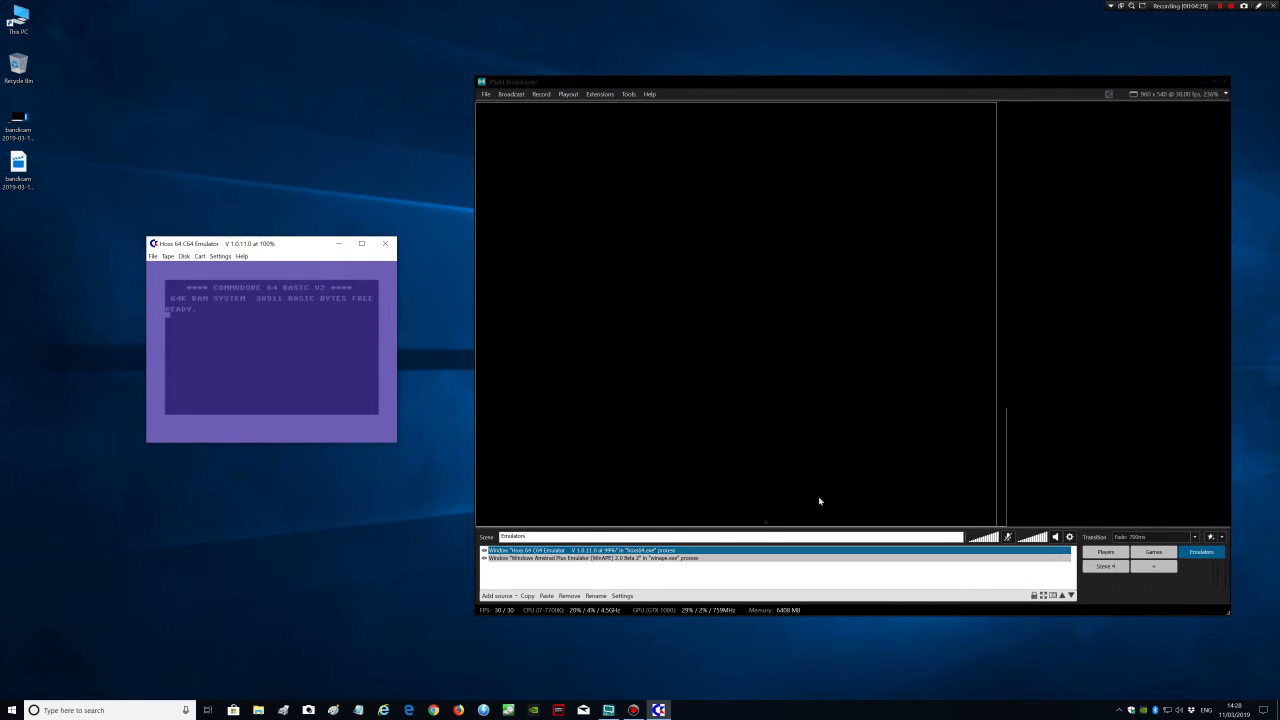
- Select the Hoxs 64 capture source and try a few test characters at the emulator's BASIC prompt
{"action": "left_click", "coordinate": [630, 559]}
{"action": "left_click", "coordinate": [632, 551]}
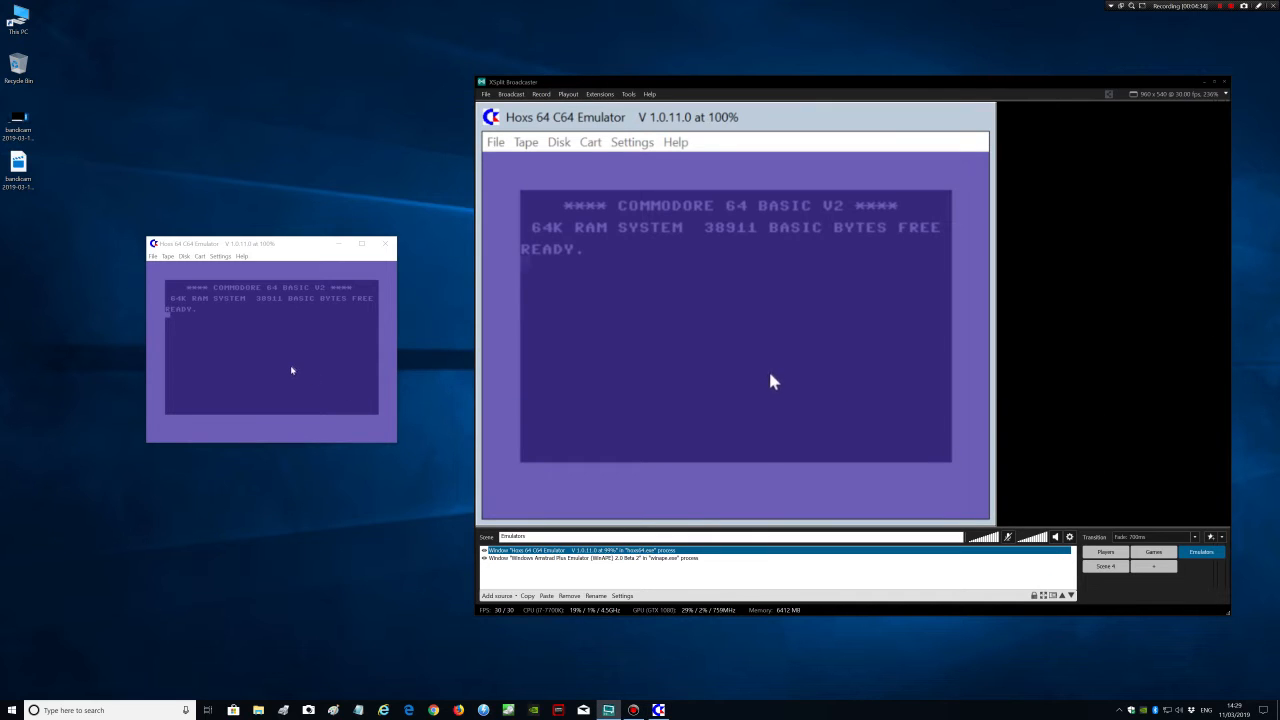
{"action": "left_click", "coordinate": [252, 248]}
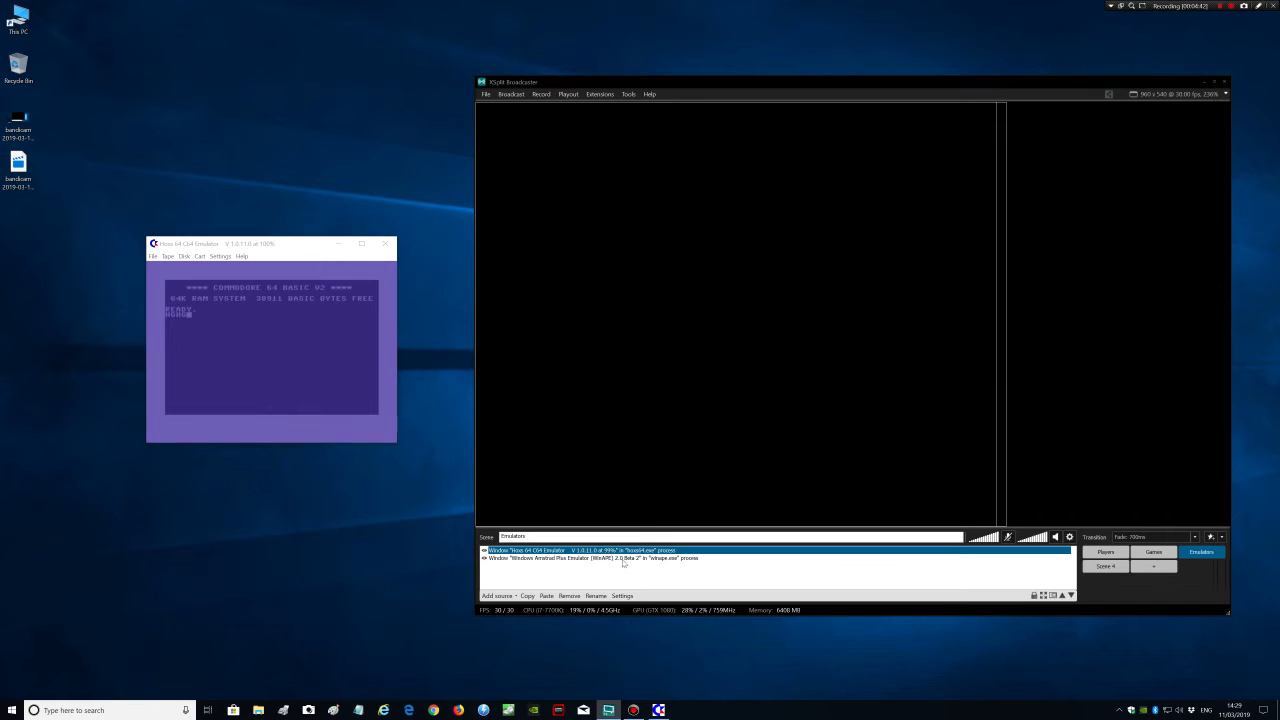
- Remove the WinAPE window capture source from the Emulators scene
{"action": "left_click", "coordinate": [621, 558]}
{"action": "double_click", "coordinate": [588, 560]}
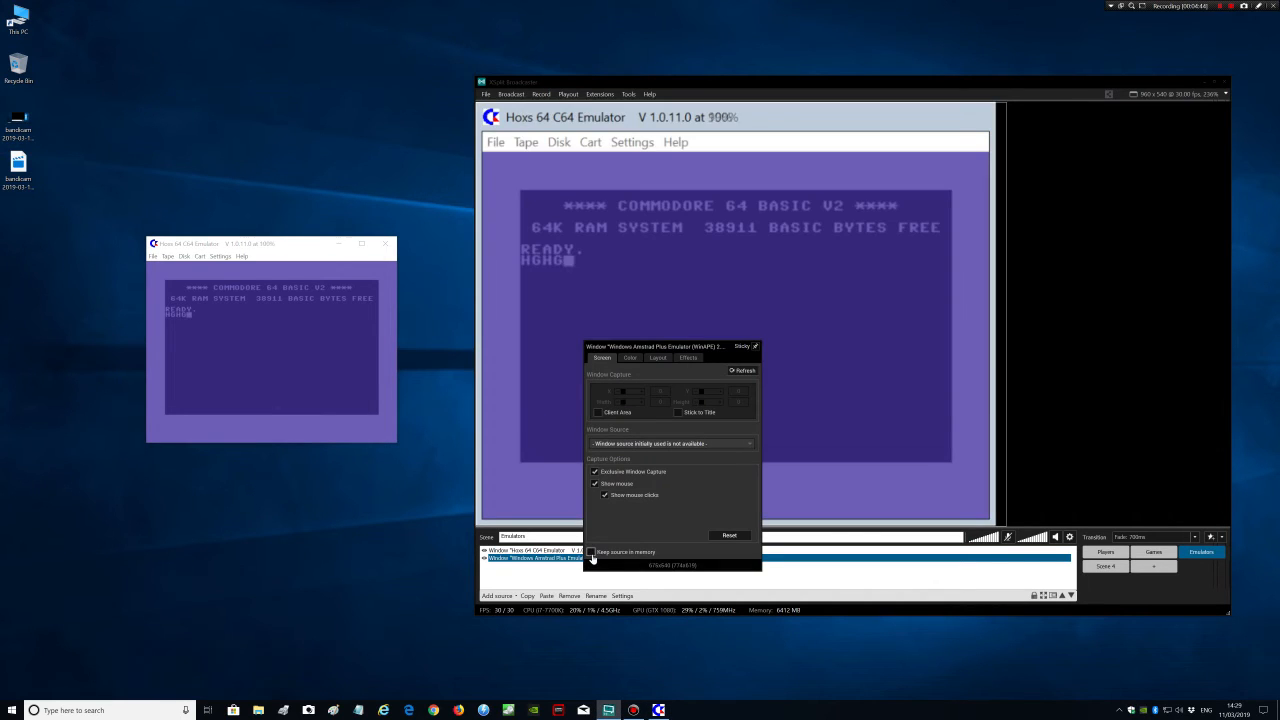
{"action": "left_click", "coordinate": [535, 571]}
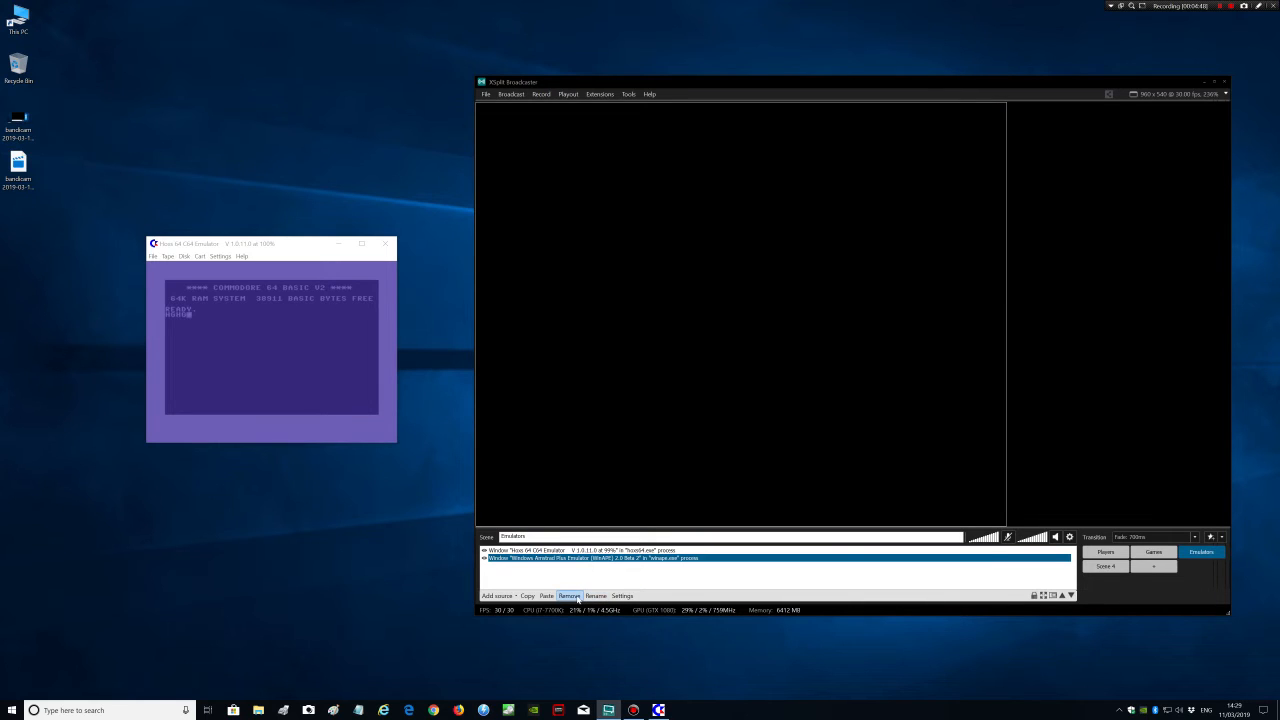
{"action": "left_click", "coordinate": [569, 596]}
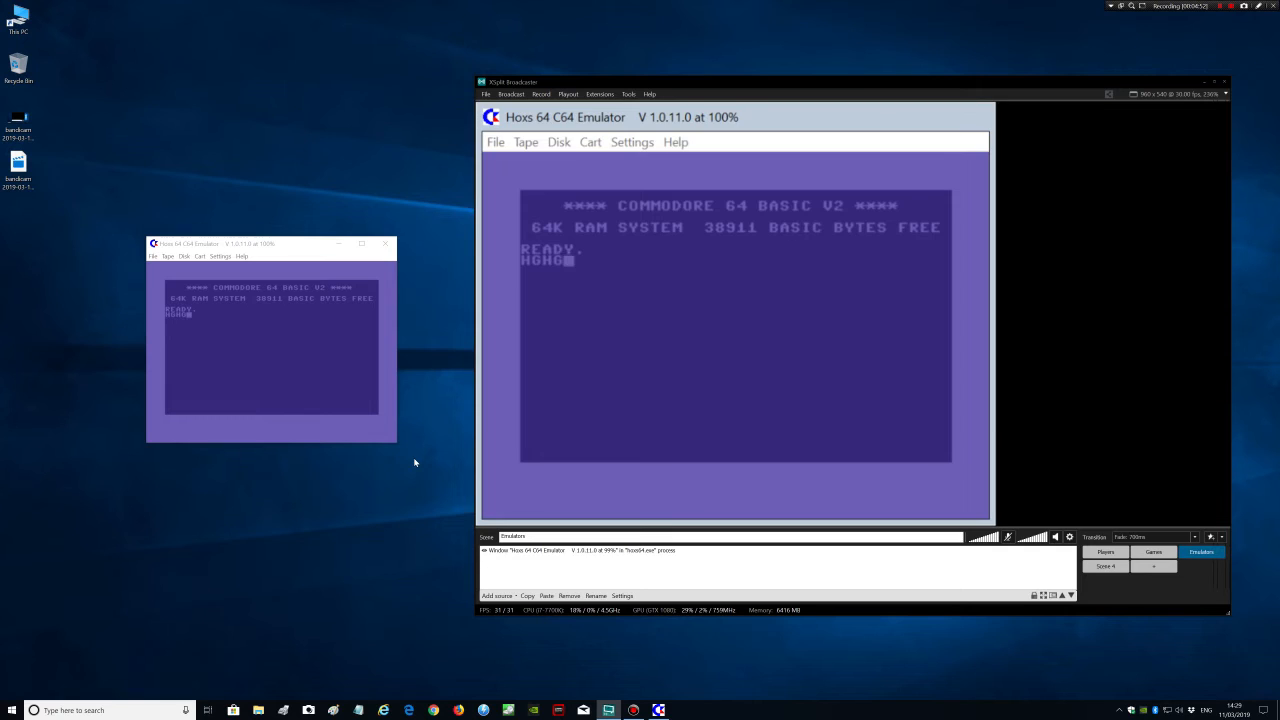
- Erase the test characters in Hoxs 64 and remove its window capture source from the Emulators scene
{"action": "left_click", "coordinate": [282, 349]}
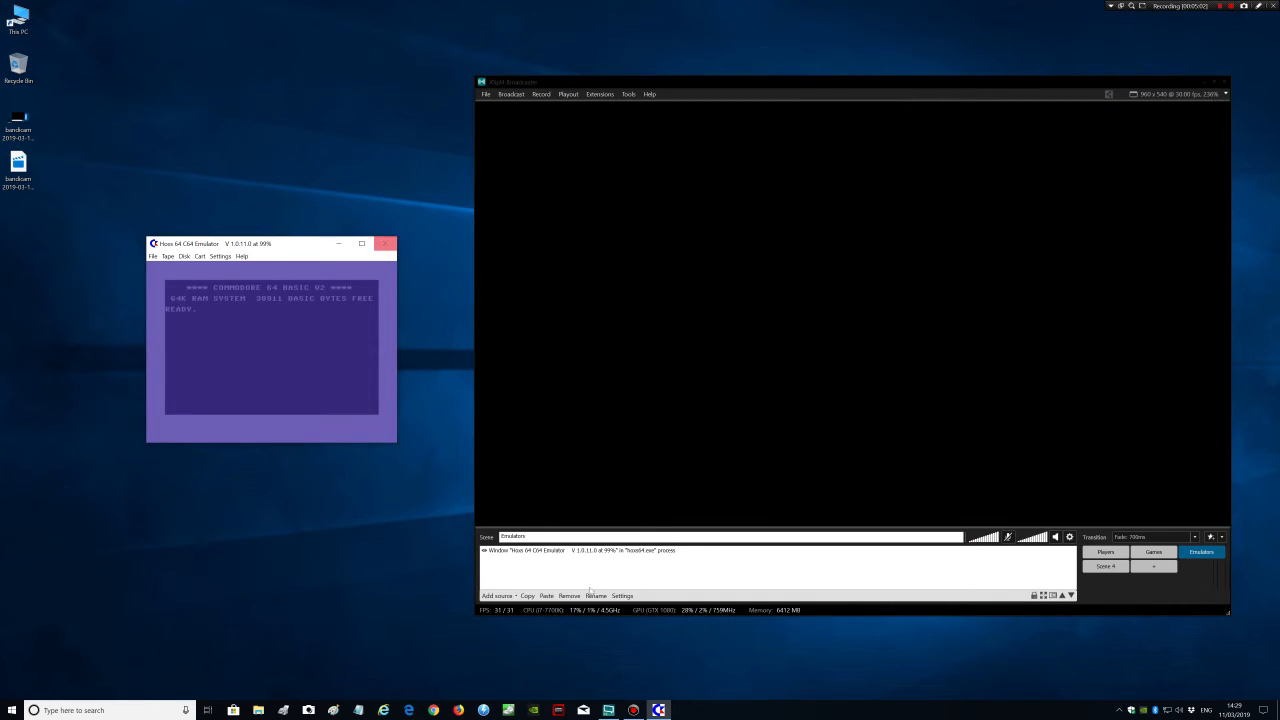
{"action": "right_click", "coordinate": [581, 551]}
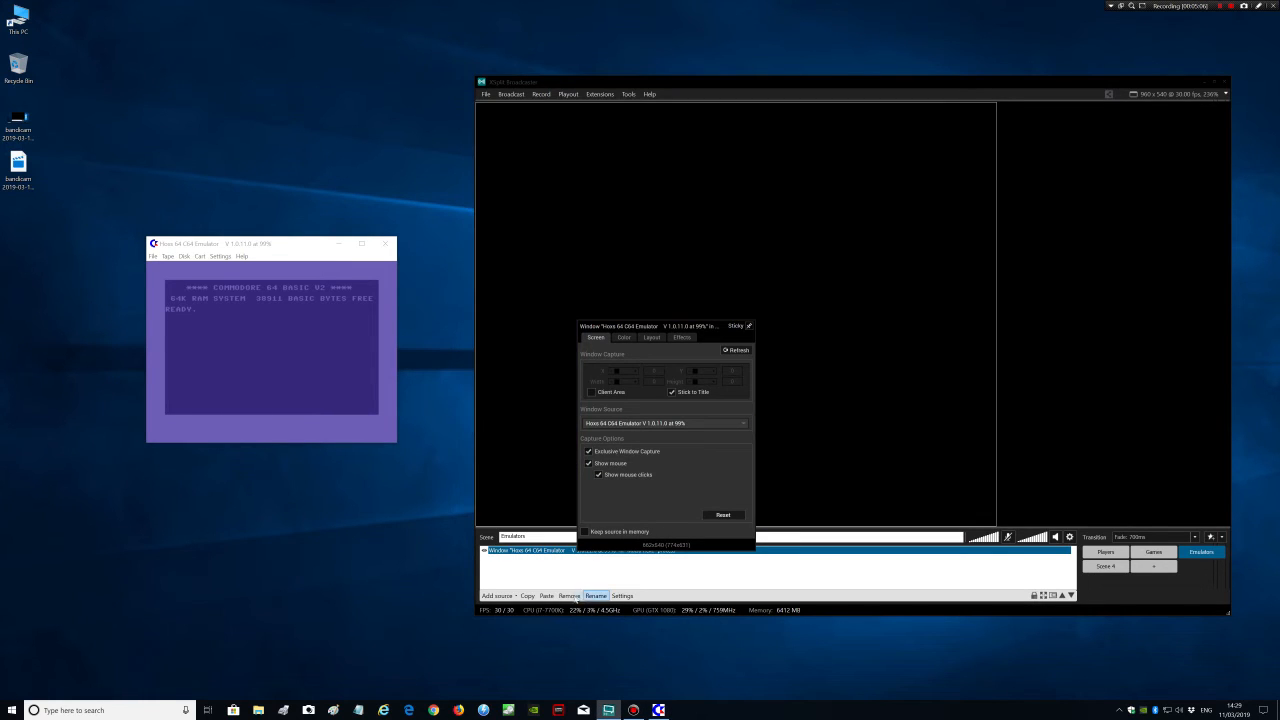
{"action": "left_click", "coordinate": [569, 596]}
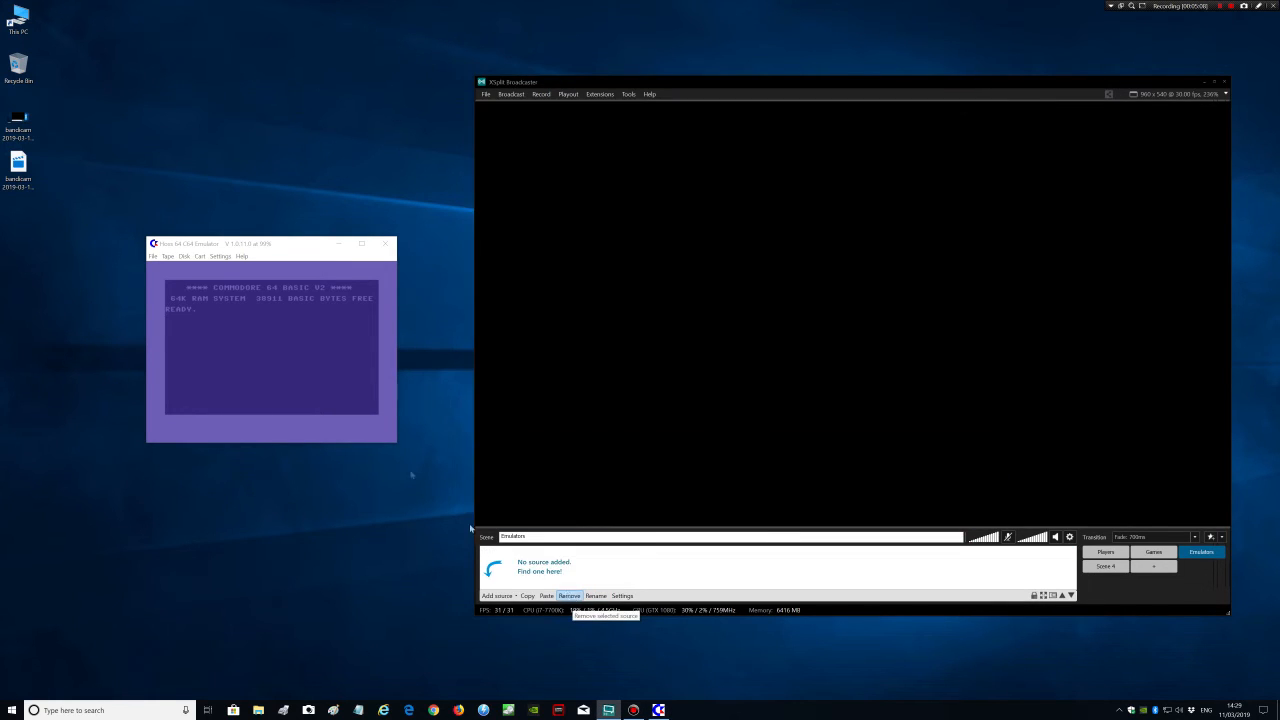
- Close Hoxs 64, launch the VICE C64 emulator, and move its window clear of the broadcaster
{"action": "left_click", "coordinate": [384, 245]}
{"action": "left_click", "coordinate": [11, 710]}
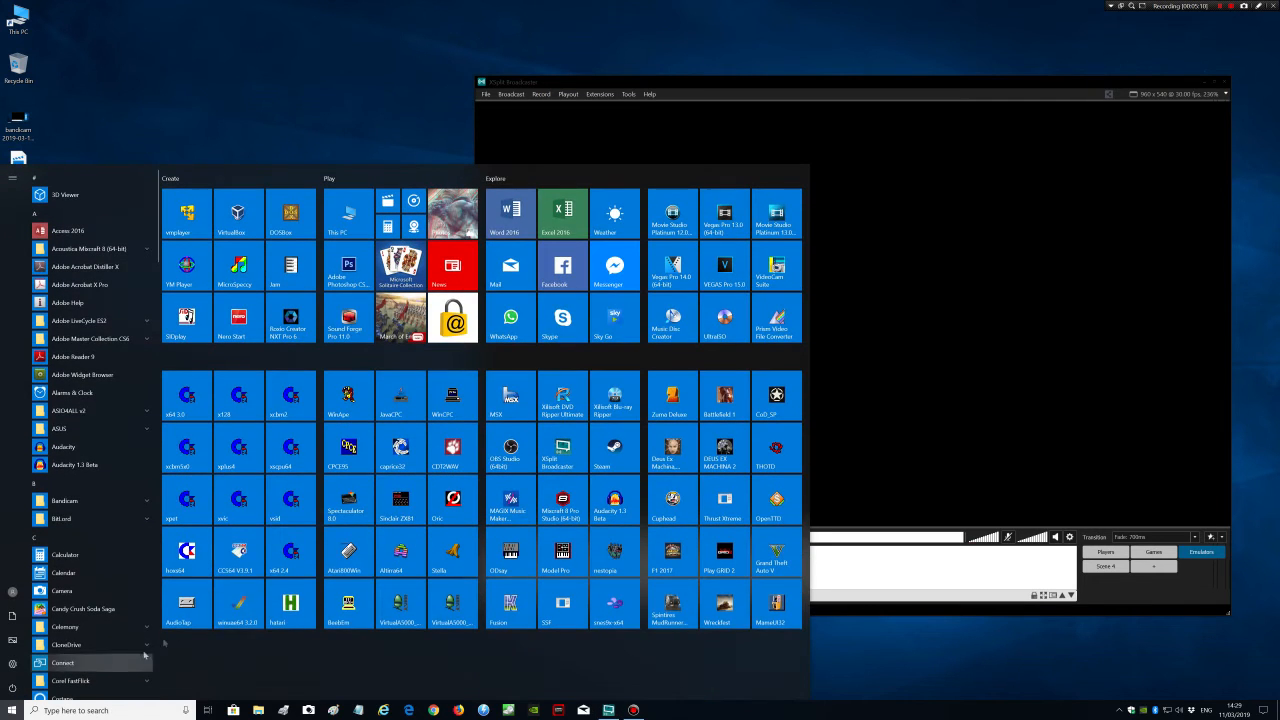
{"action": "left_click", "coordinate": [183, 407]}
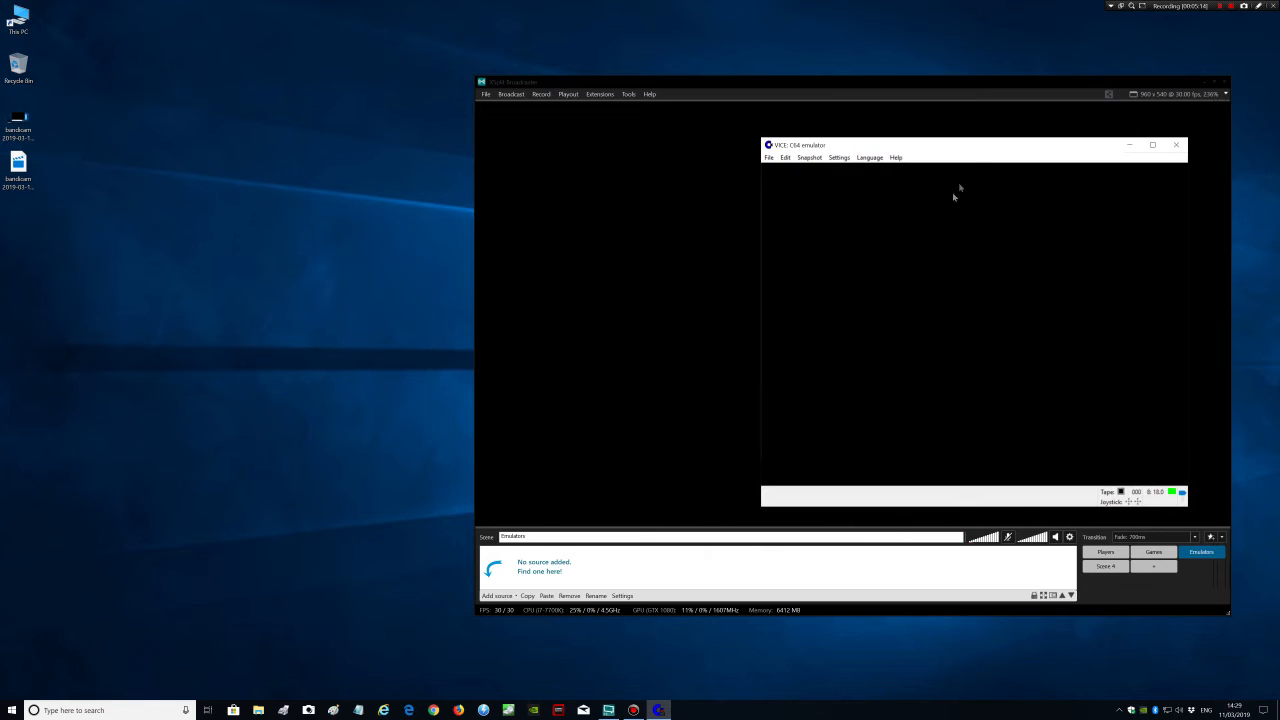
{"action": "left_click_drag", "start_coordinate": [970, 152], "coordinate": [226, 171]}
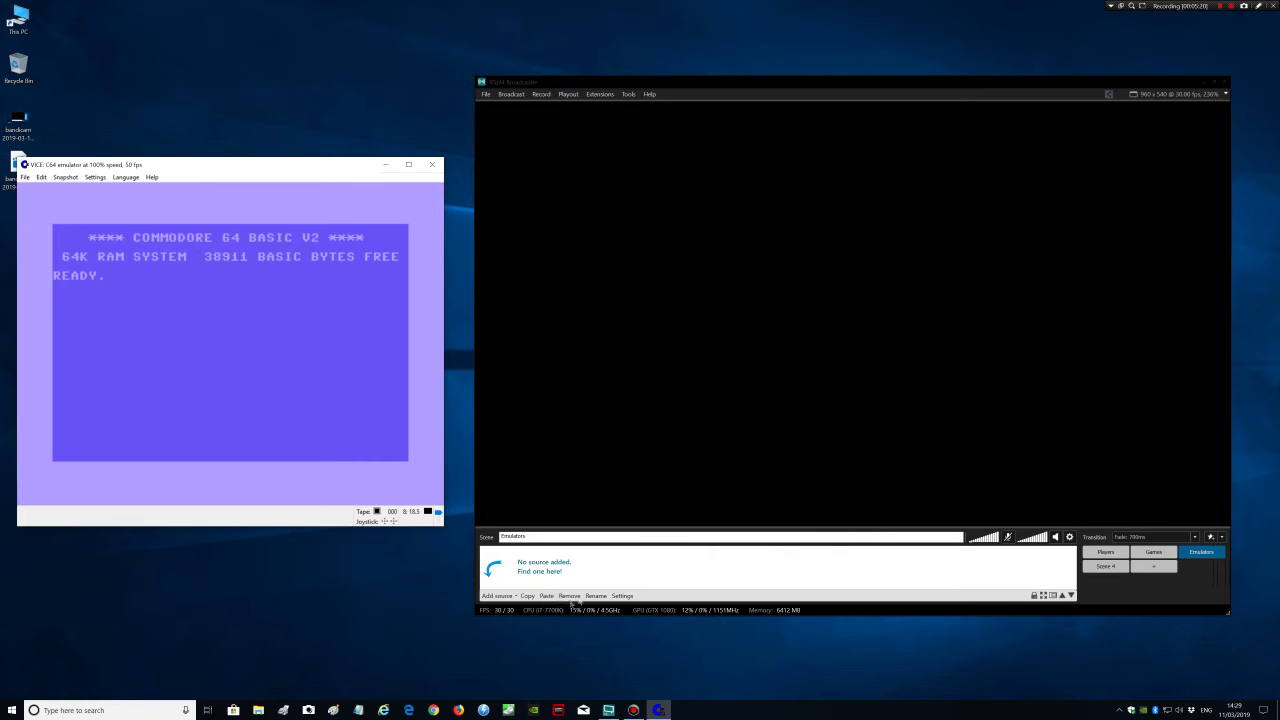
- Add a window capture source of the VICE C64 emulator and fit it to the full canvas height from the upper-left corner
{"action": "left_click", "coordinate": [505, 596]}
{"action": "mouse_move", "coordinate": [505, 606]}
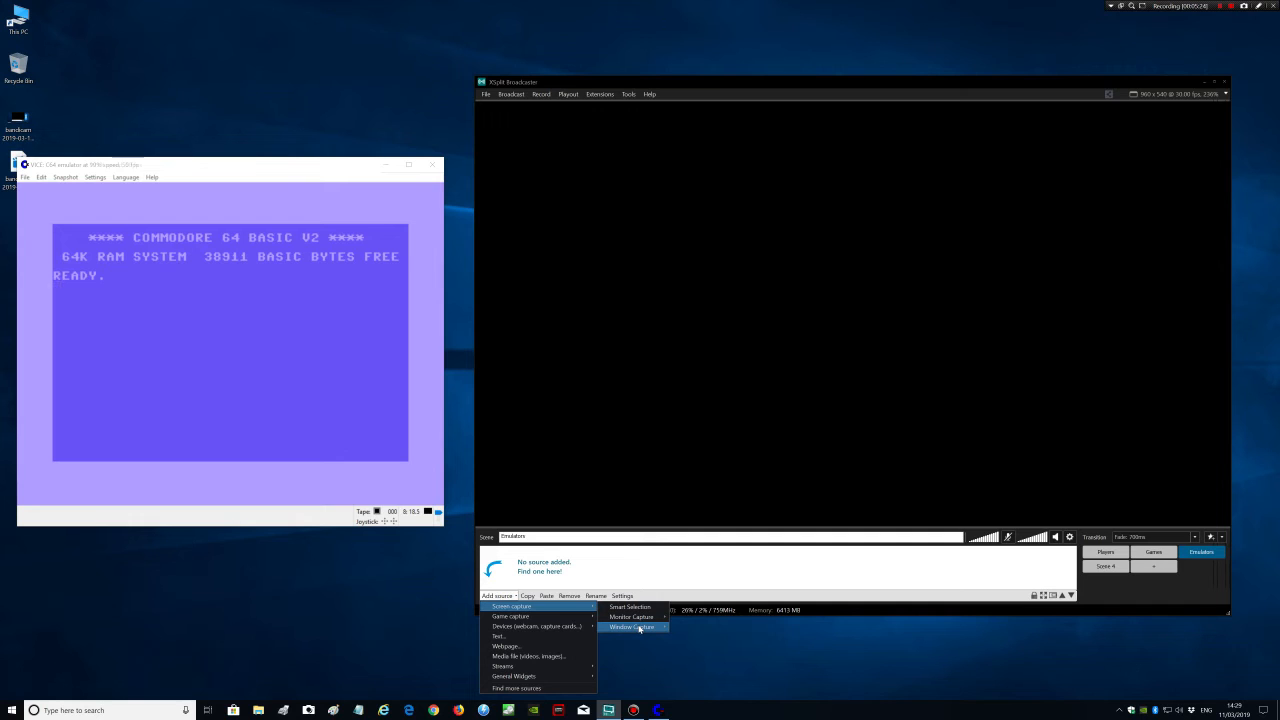
{"action": "mouse_move", "coordinate": [639, 628]}
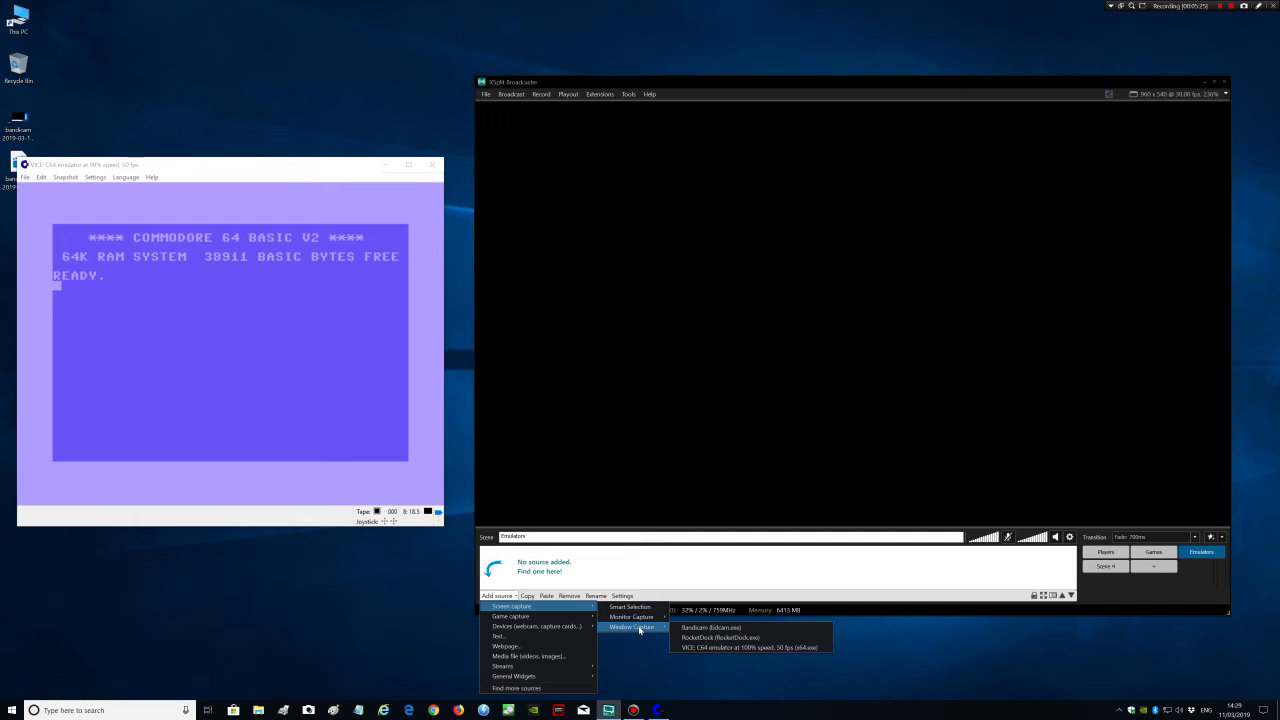
{"action": "left_click", "coordinate": [745, 647]}
{"action": "left_click_drag", "start_coordinate": [642, 111], "coordinate": [577, 111]}
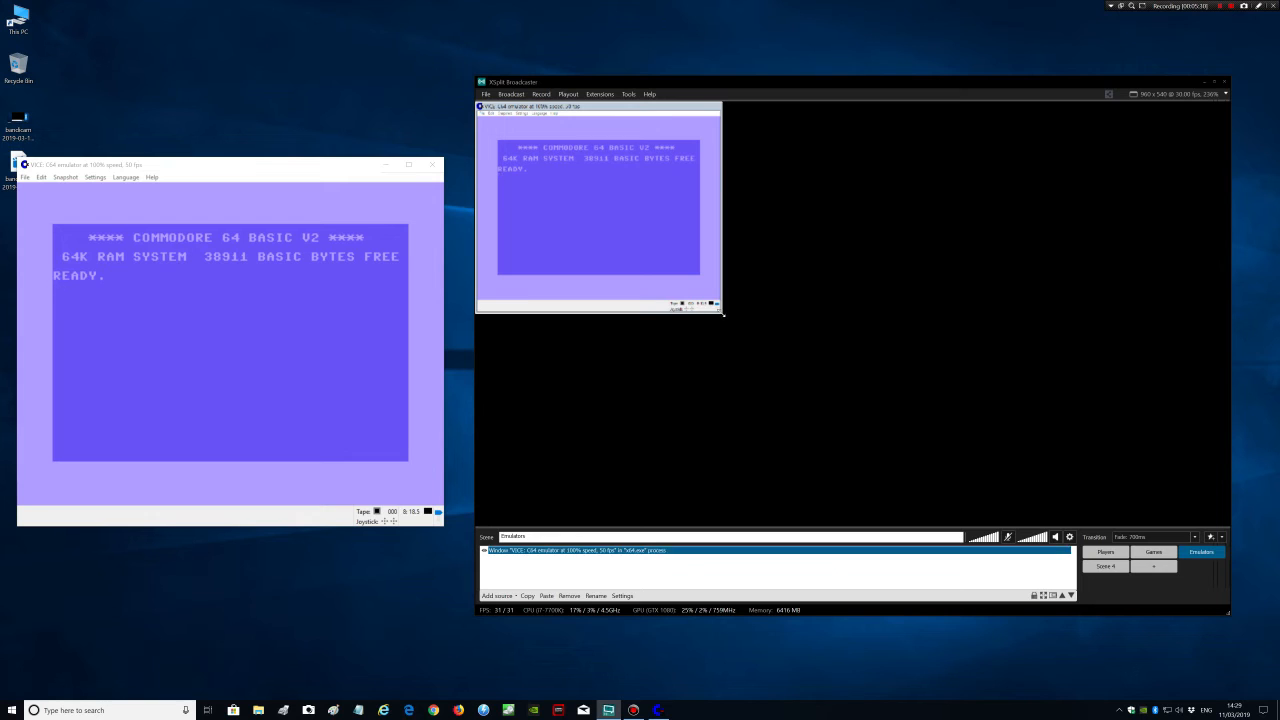
{"action": "left_click_drag", "start_coordinate": [718, 314], "coordinate": [966, 522]}
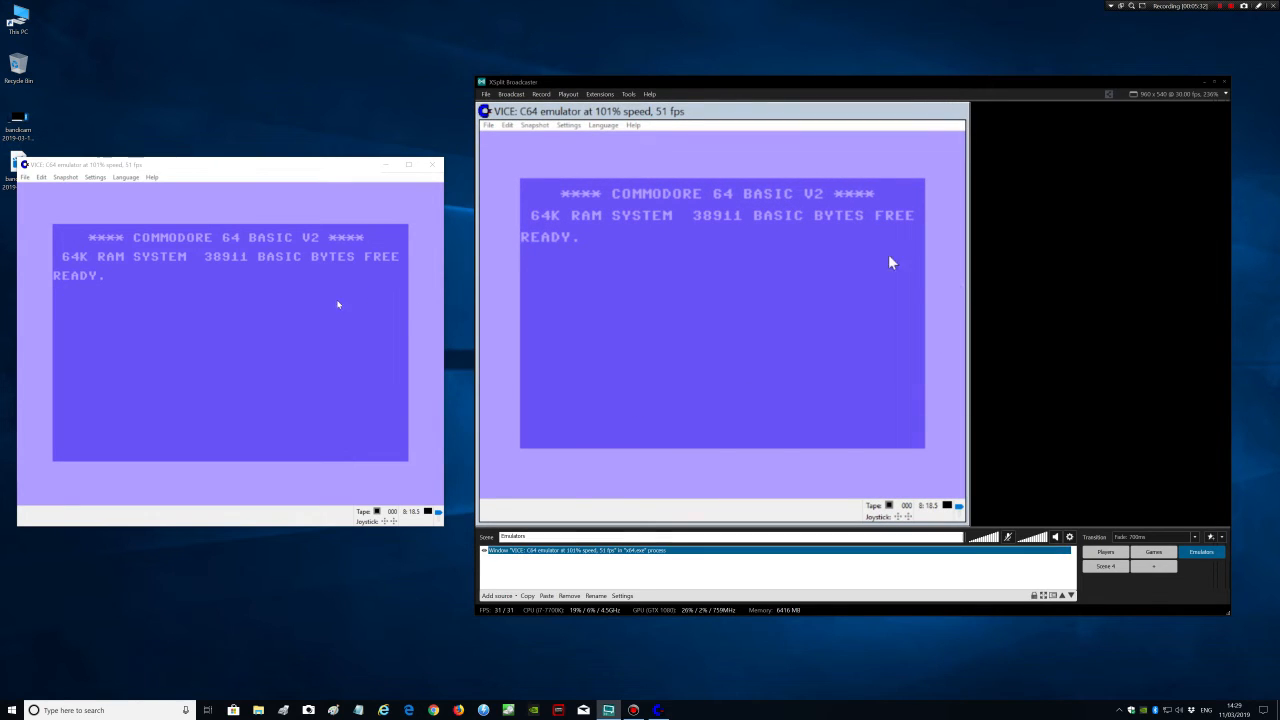
- Enter the test characters "tytytyyyyy" at the VICE BASIC prompt to check the live capture, and erase them all
{"action": "left_click", "coordinate": [177, 310]}
{"action": "type", "text": "tytytyyyyy"}
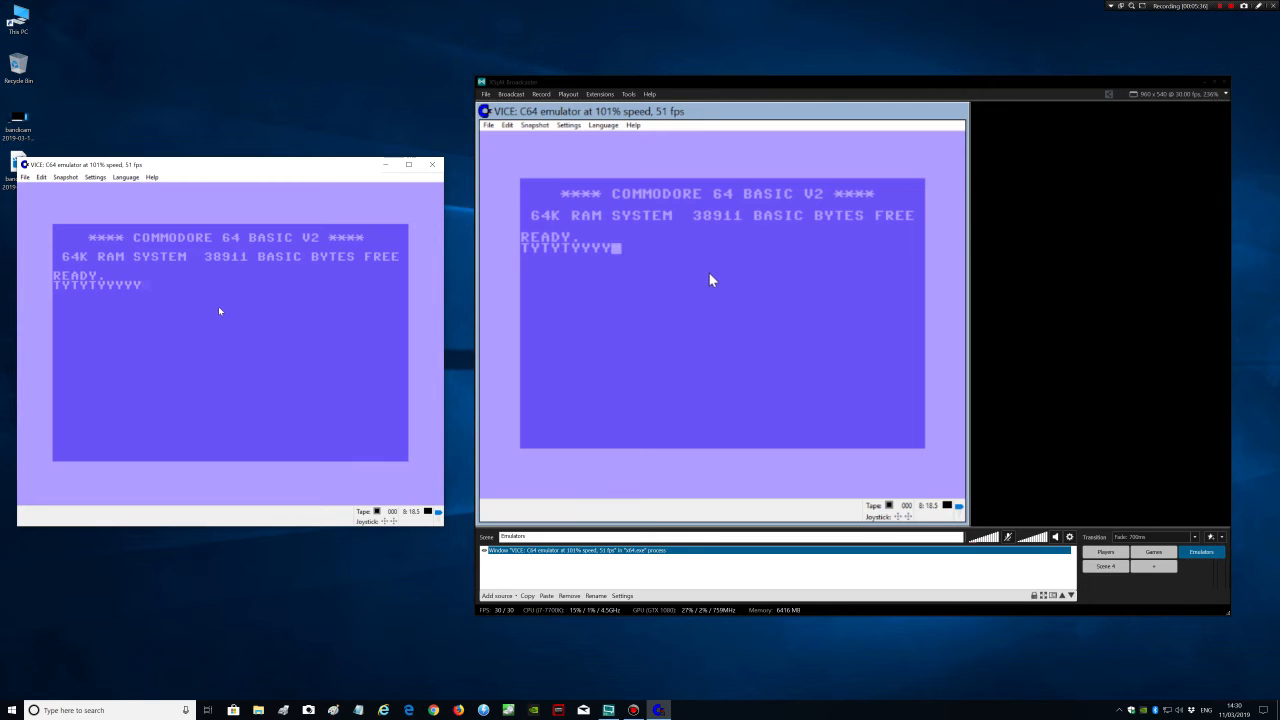
{"action": "key", "text": "BackSpace"}
{"action": "key", "text": "BackSpace"}
{"action": "key", "text": "BackSpace"}
{"action": "key", "text": "BackSpace"}
{"action": "key", "text": "BackSpace"}
{"action": "key", "text": "BackSpace"}
{"action": "key", "text": "BackSpace"}
{"action": "key", "text": "BackSpace"}
{"action": "key", "text": "BackSpace"}
{"action": "key", "text": "BackSpace"}
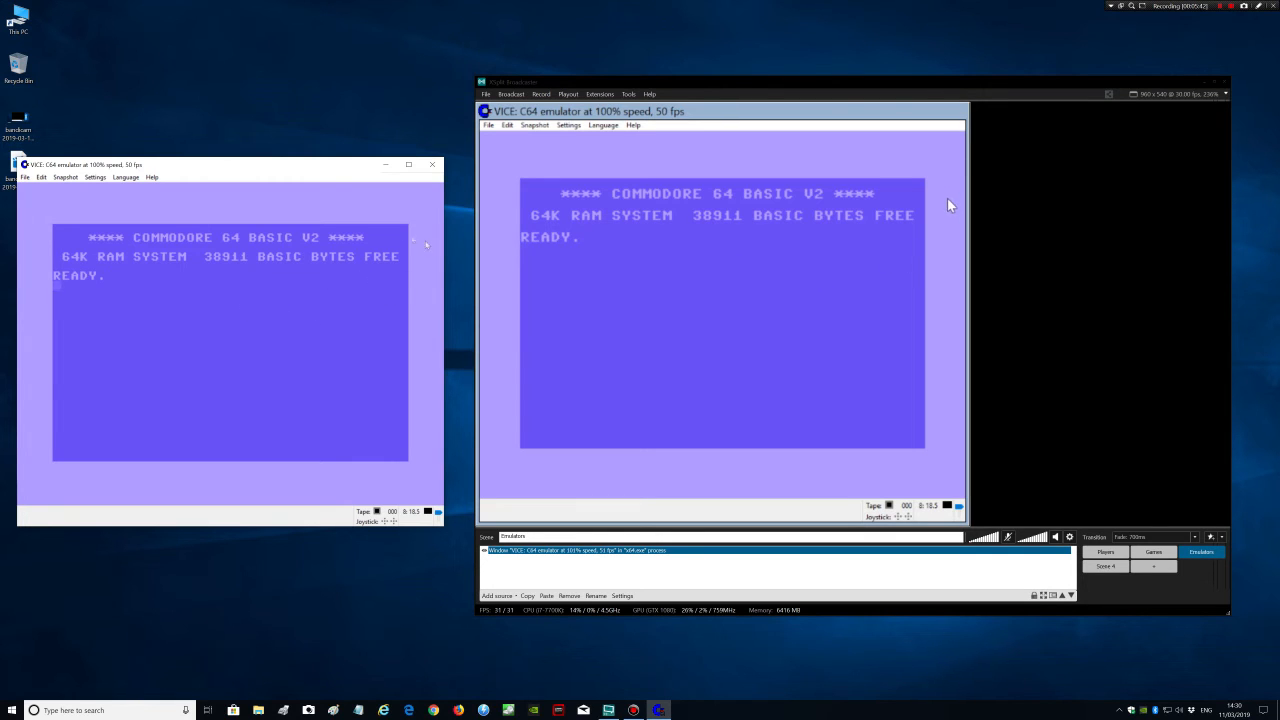
- Close VICE, launch the Spectaculator emulator, and move its window clear of the broadcaster
{"action": "left_click", "coordinate": [434, 165]}
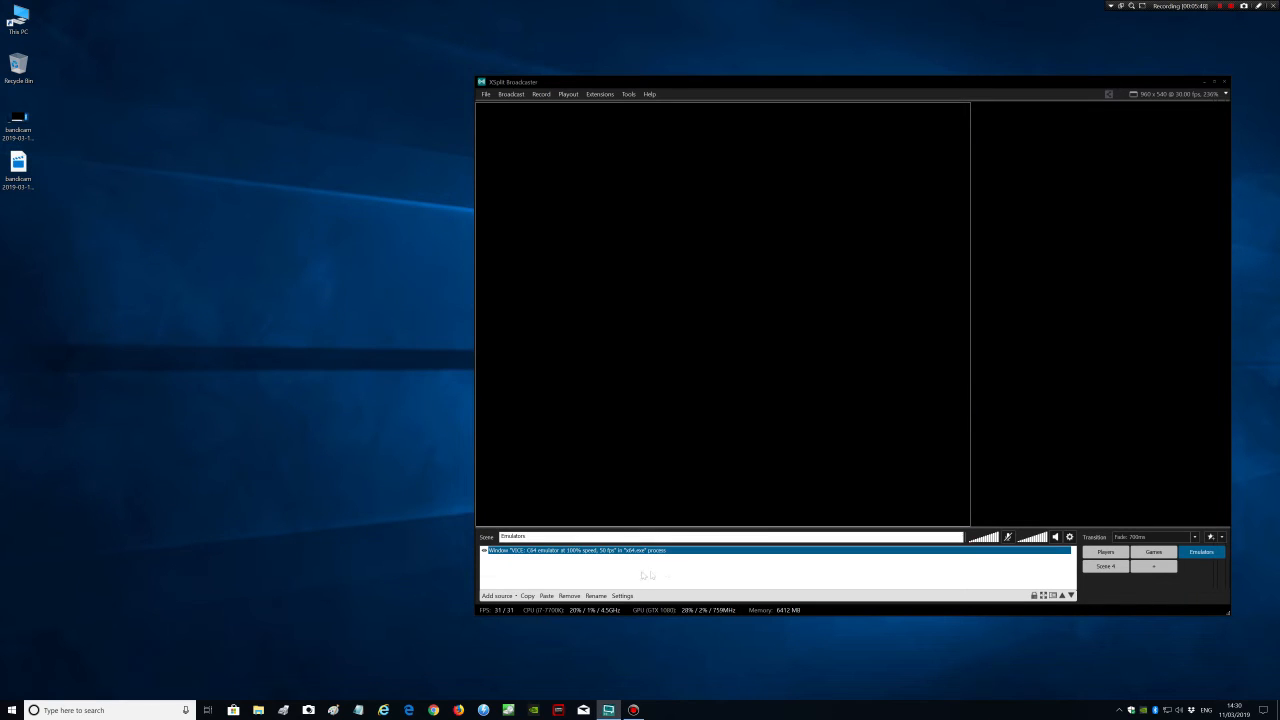
{"action": "left_click", "coordinate": [11, 709]}
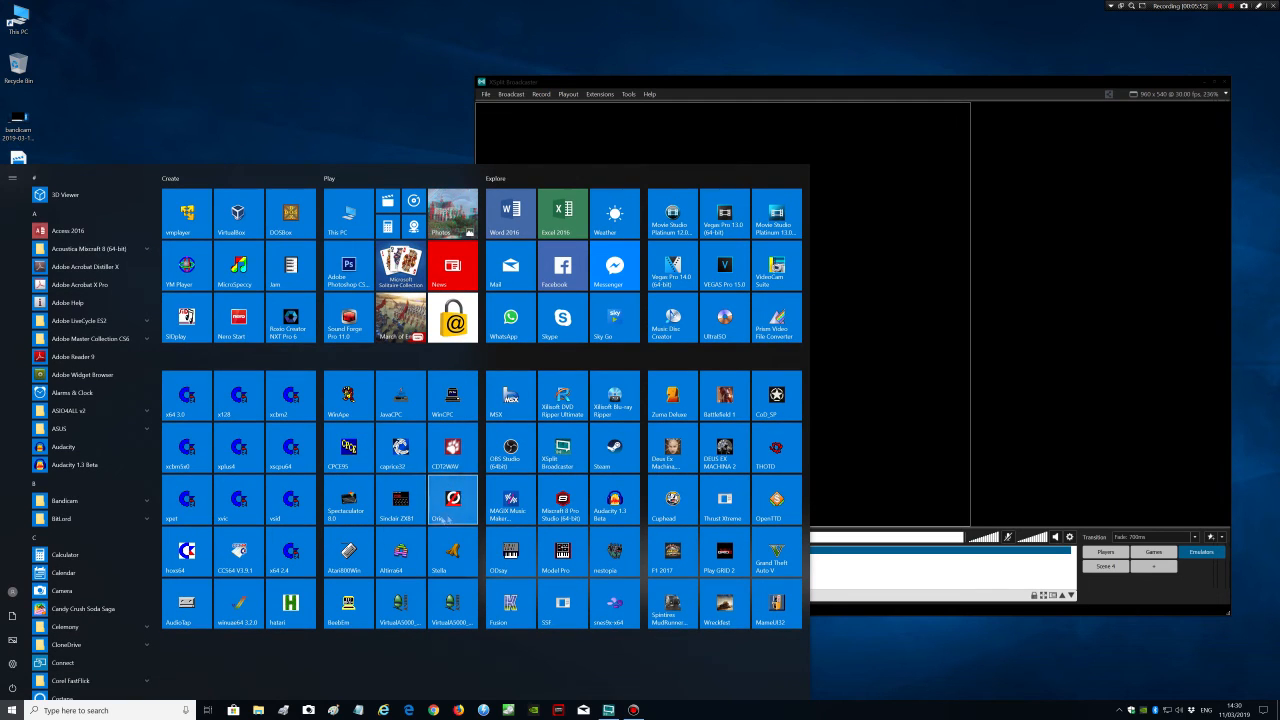
{"action": "left_click", "coordinate": [337, 499]}
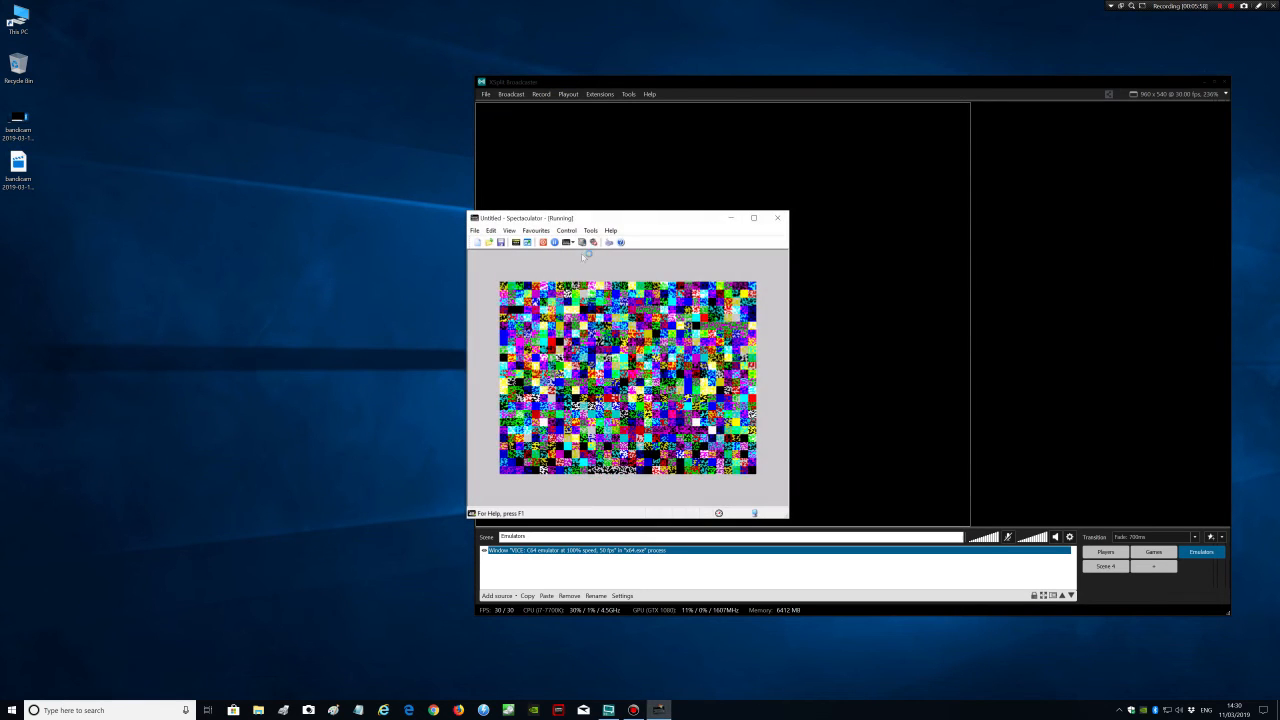
{"action": "left_click_drag", "start_coordinate": [625, 218], "coordinate": [268, 209]}
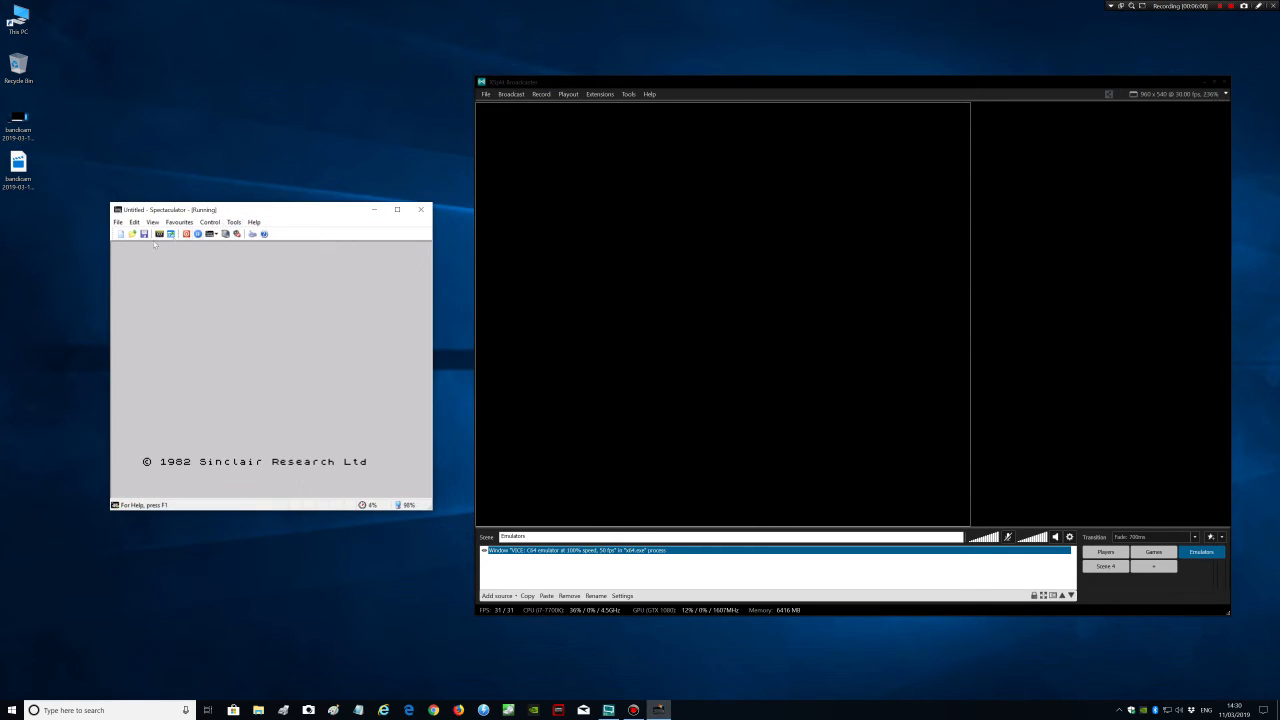
{"action": "left_click", "coordinate": [119, 222]}
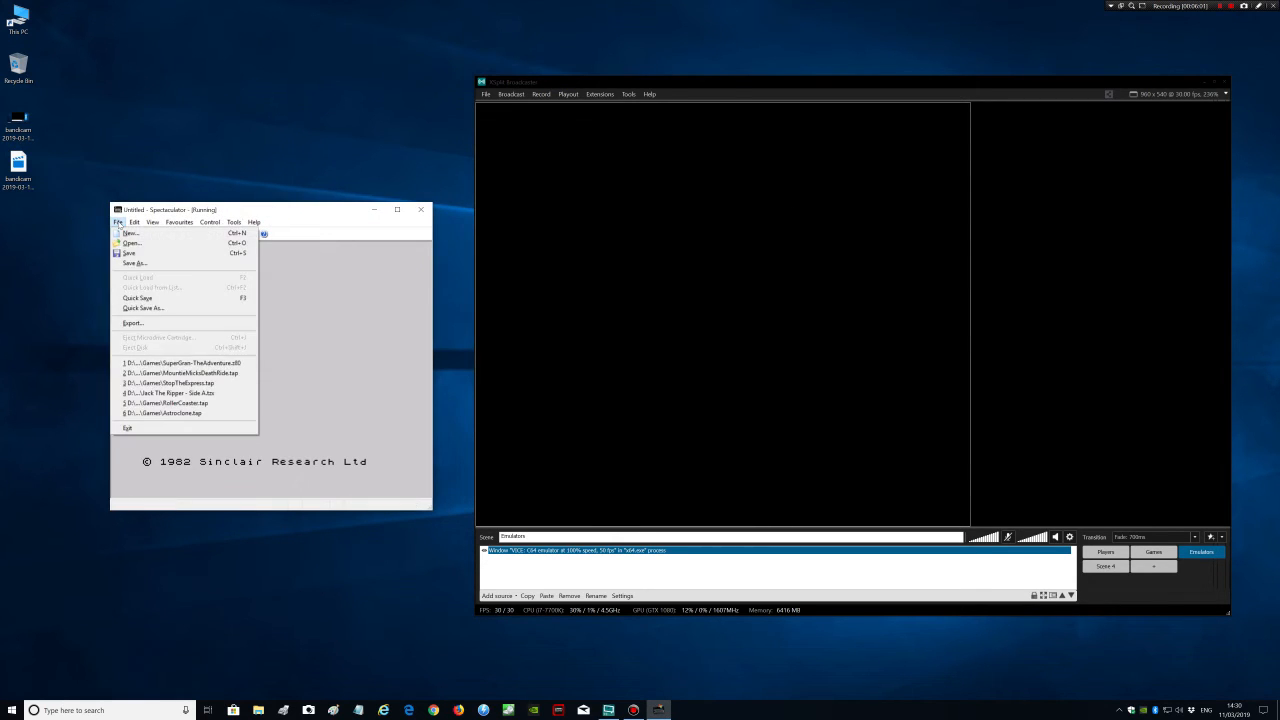
{"action": "left_click", "coordinate": [241, 209]}
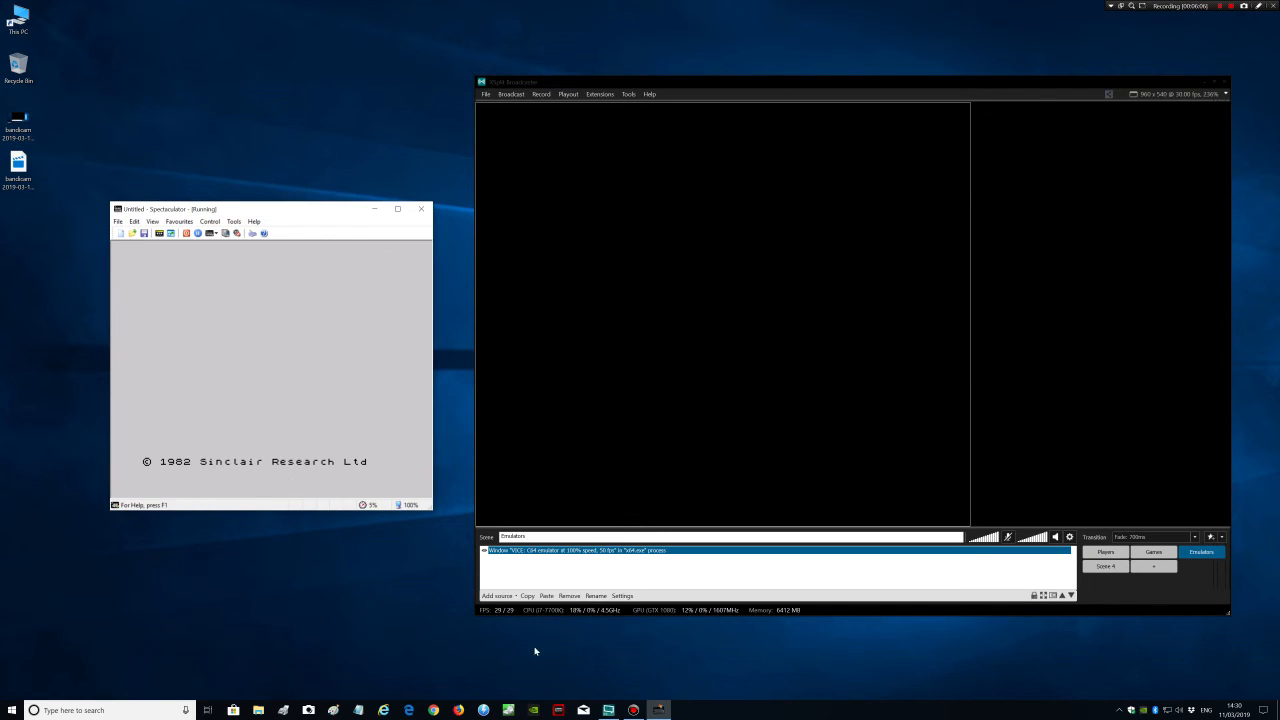
- Add a window capture source of Spectaculator and enlarge it to the full canvas height from the upper-left corner
{"action": "left_click", "coordinate": [497, 596]}
{"action": "mouse_move", "coordinate": [512, 606]}
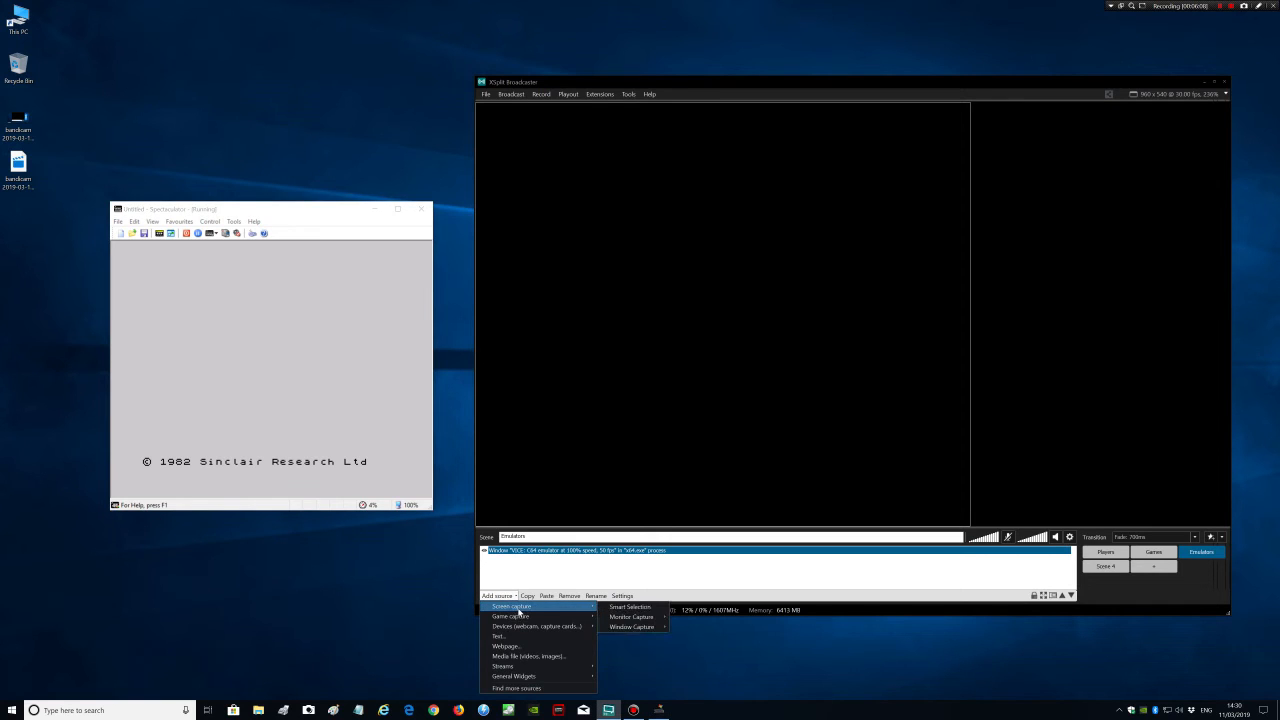
{"action": "mouse_move", "coordinate": [657, 632]}
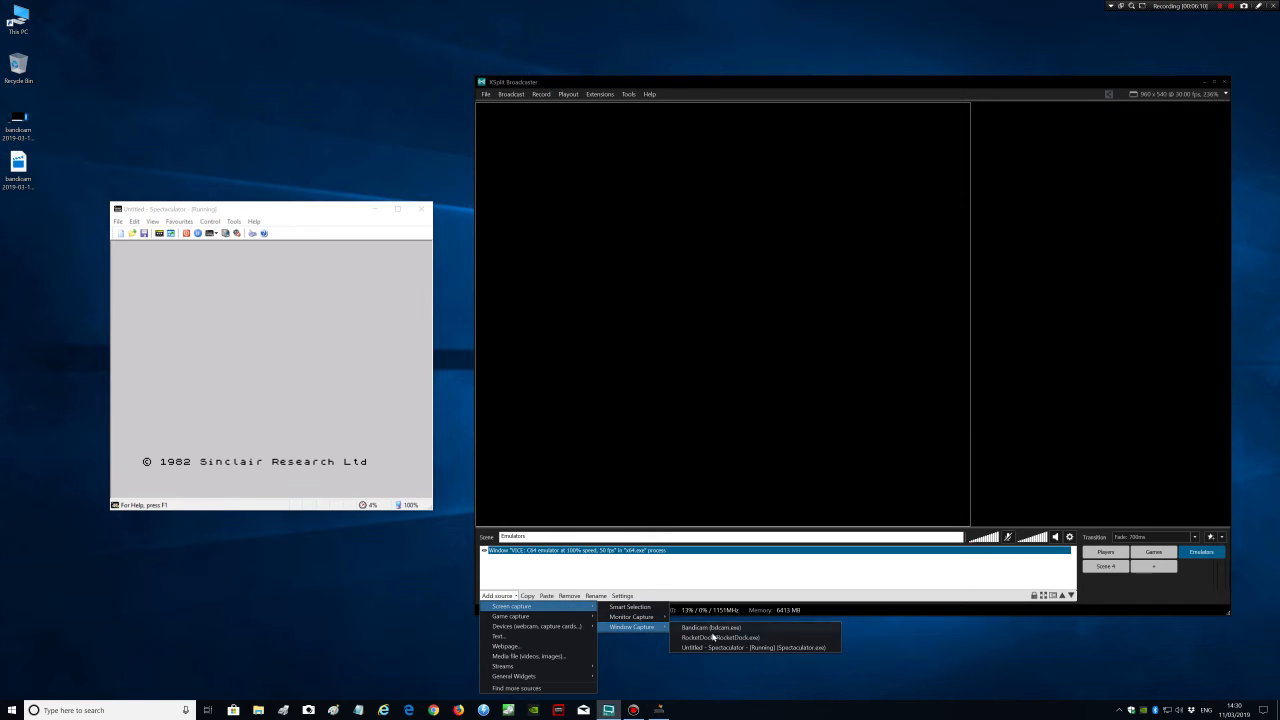
{"action": "left_click", "coordinate": [745, 647]}
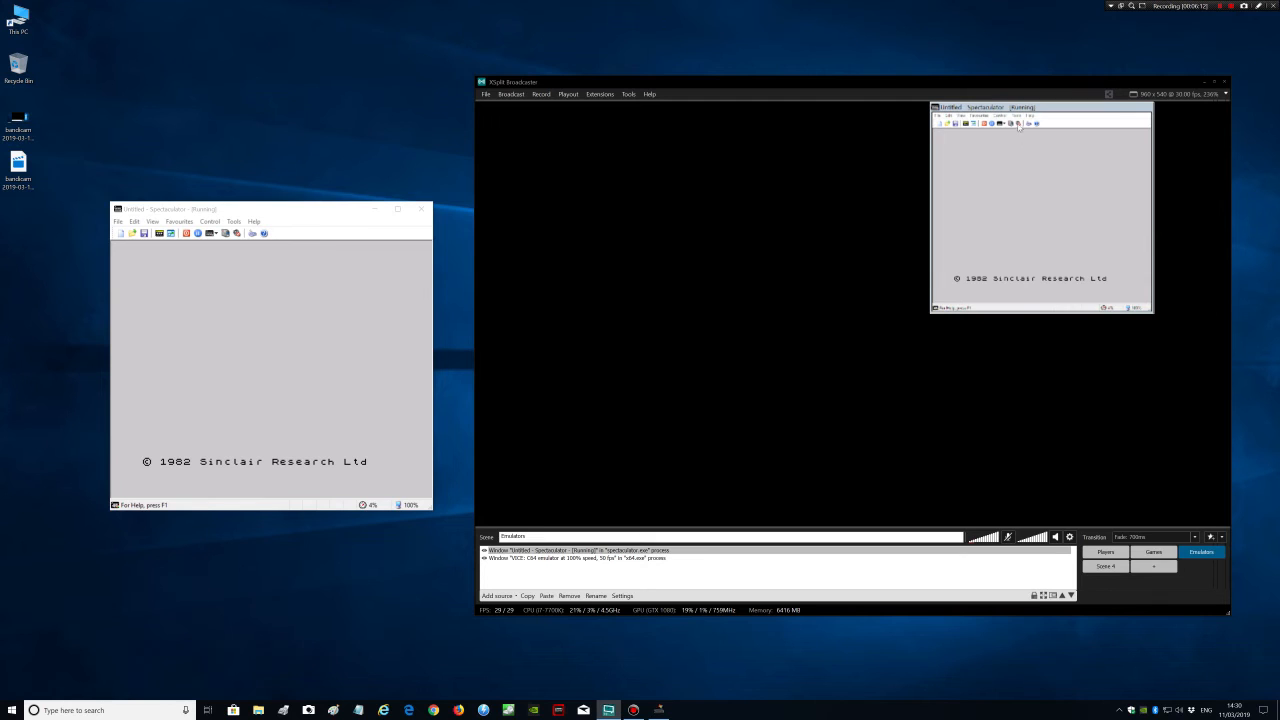
{"action": "left_click_drag", "start_coordinate": [1028, 112], "coordinate": [574, 112]}
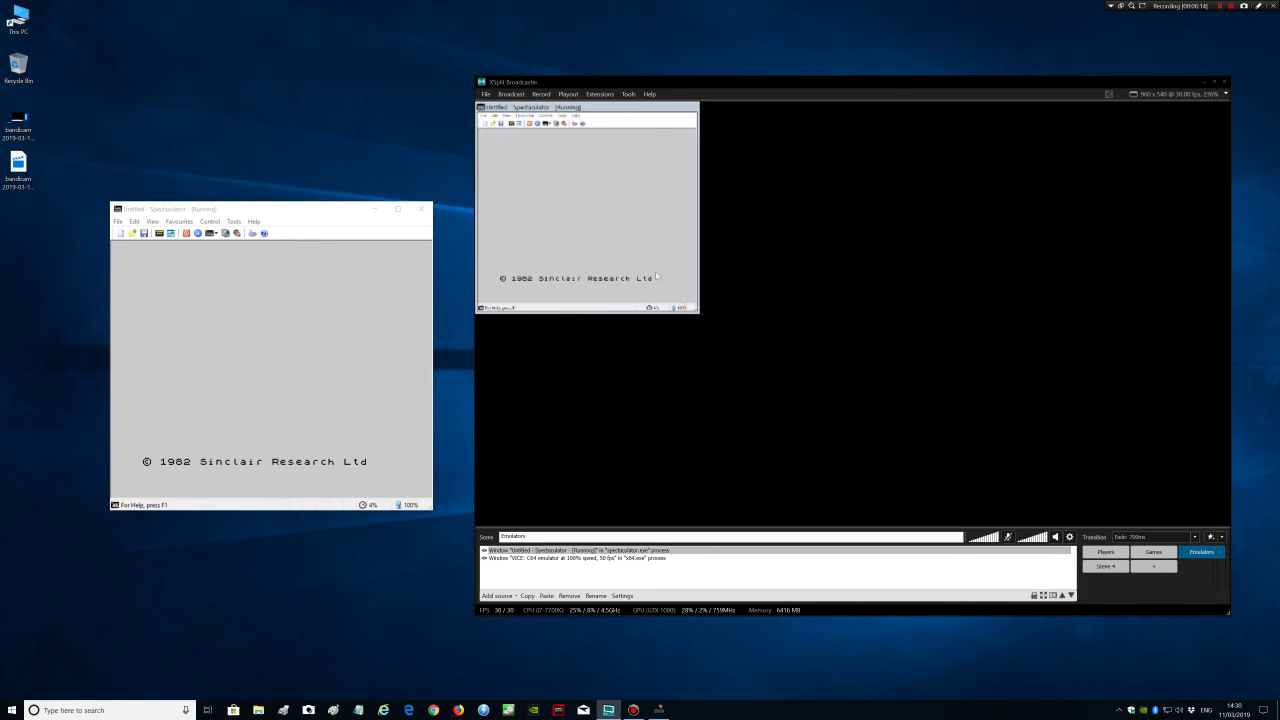
{"action": "left_click_drag", "start_coordinate": [700, 314], "coordinate": [920, 518]}
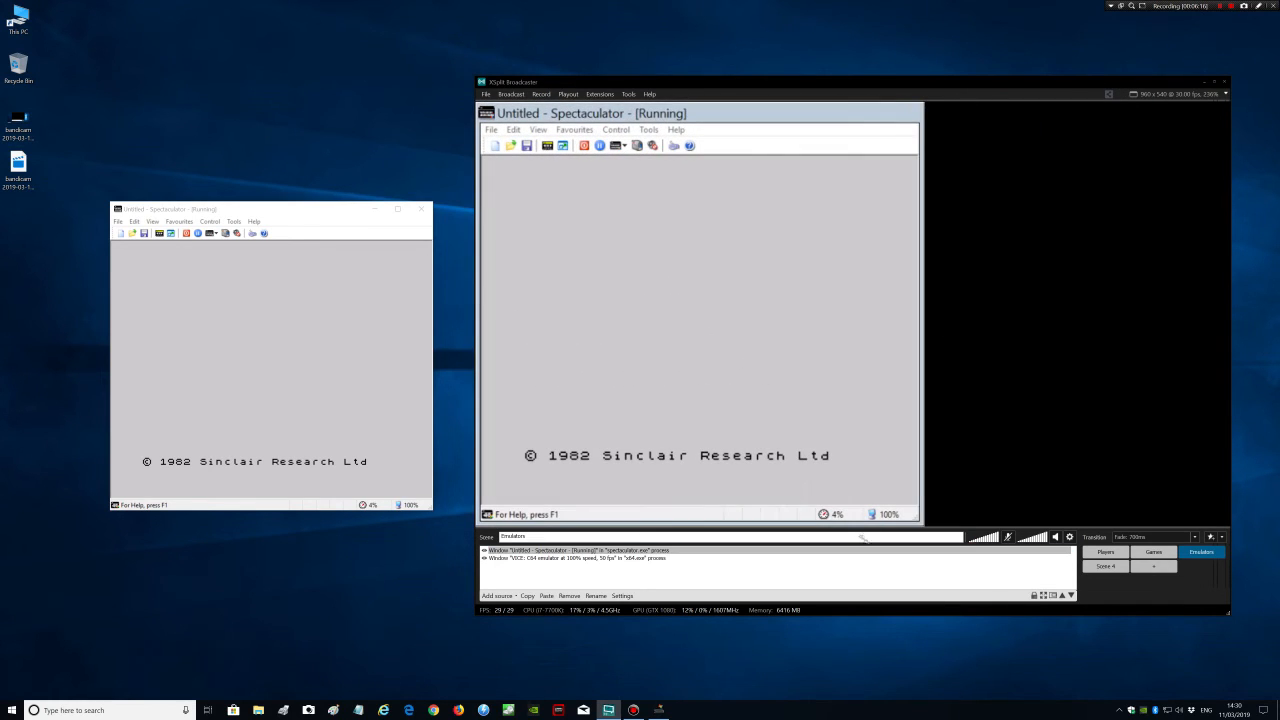
{"action": "left_click", "coordinate": [780, 430]}
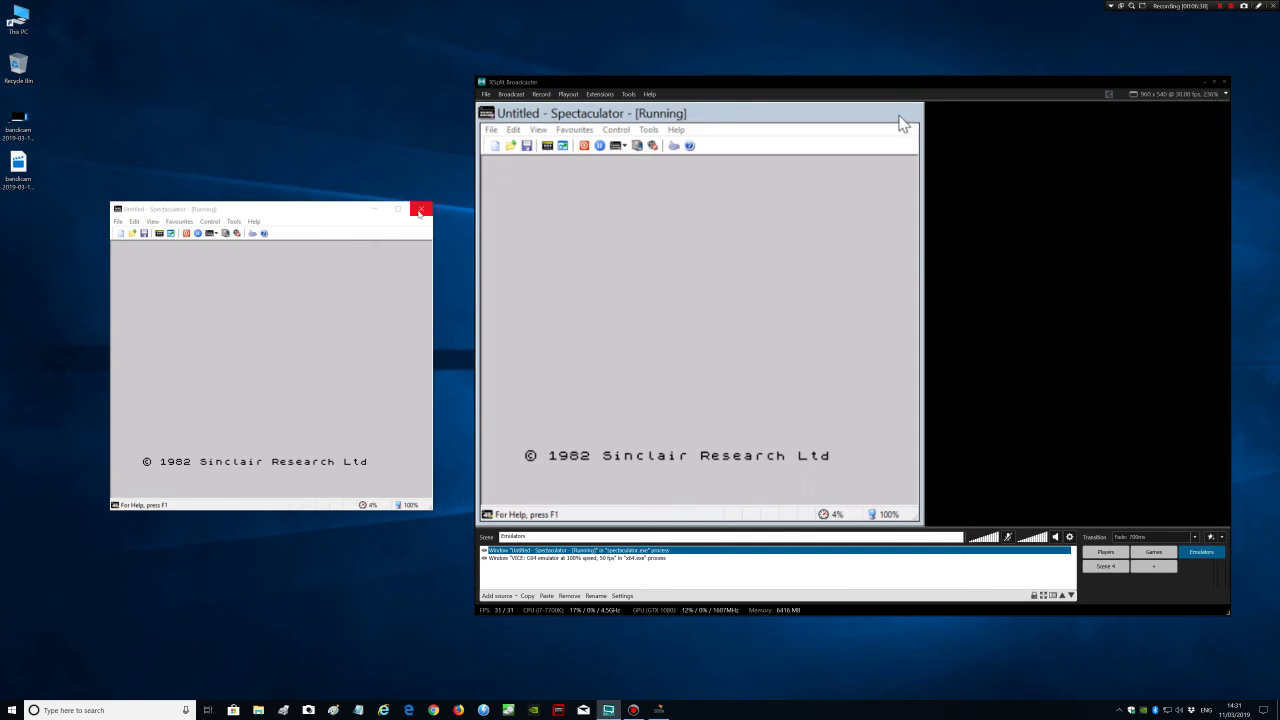
- Load the recent file SuperGran-TheAdventure.z80 in Spectaculator and decline resuming a saved game to start a new one
{"action": "left_click", "coordinate": [118, 221]}
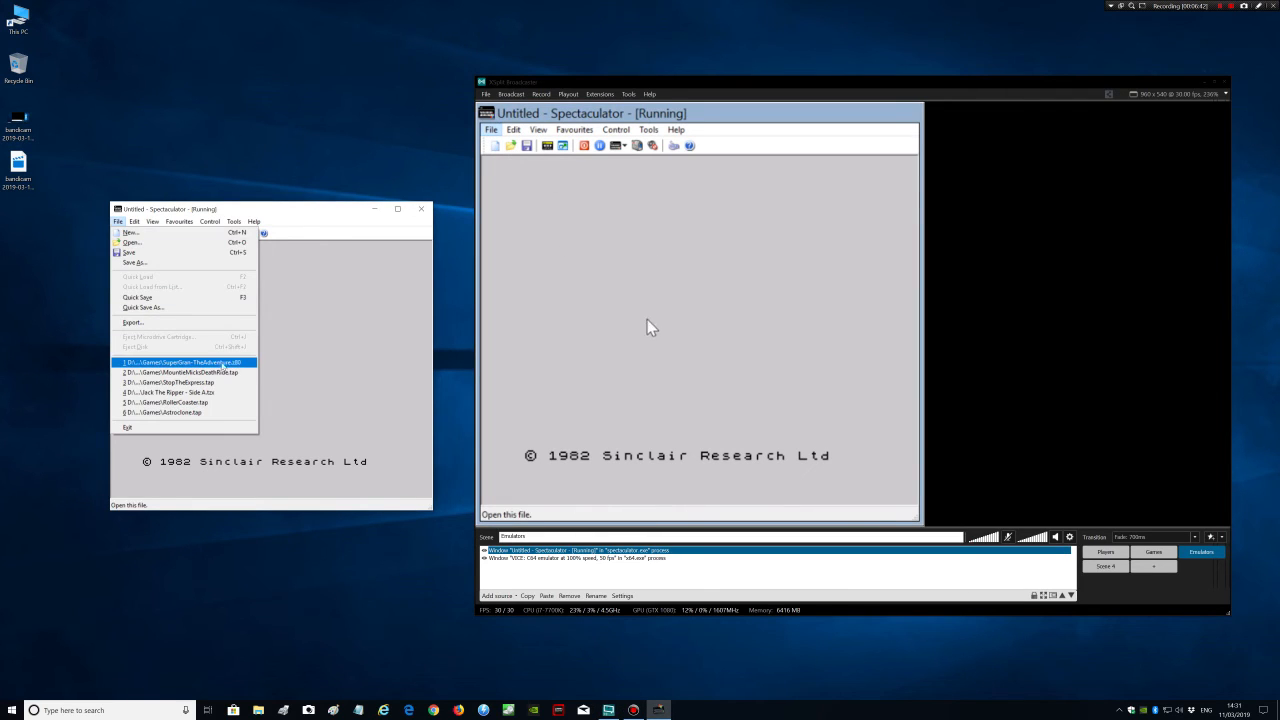
{"action": "left_click", "coordinate": [230, 362]}
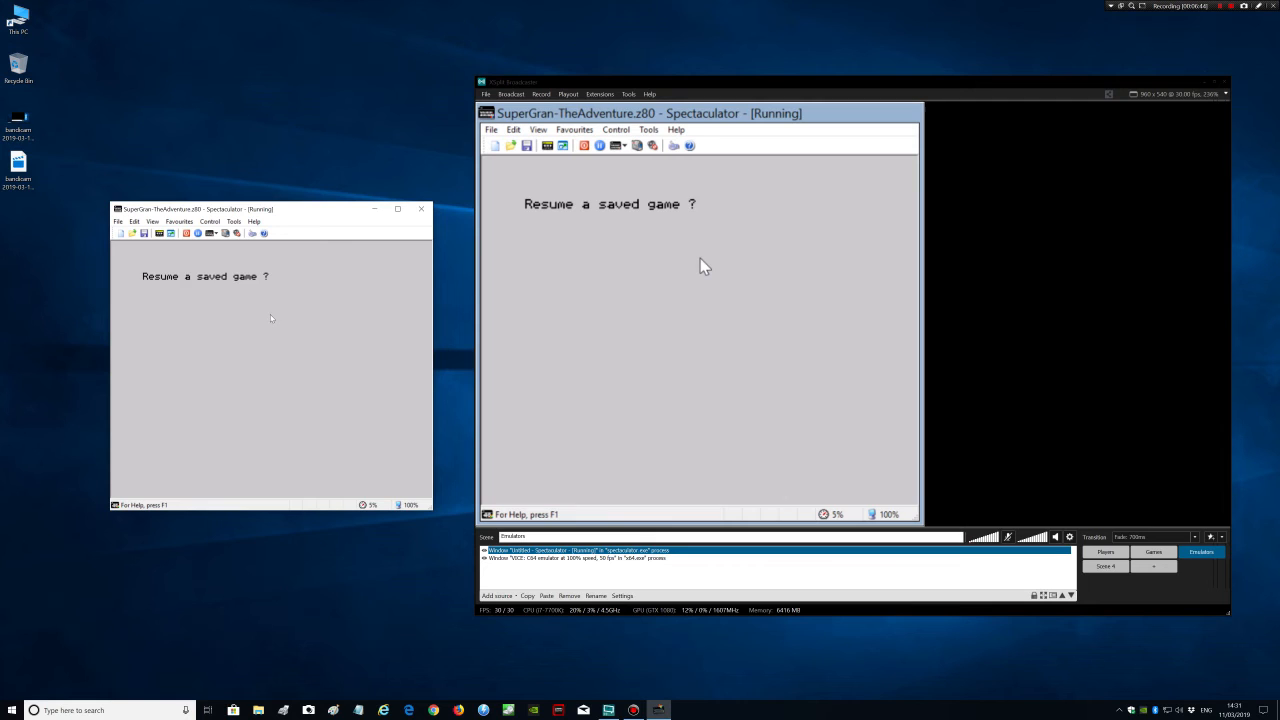
{"action": "key", "text": "n"}
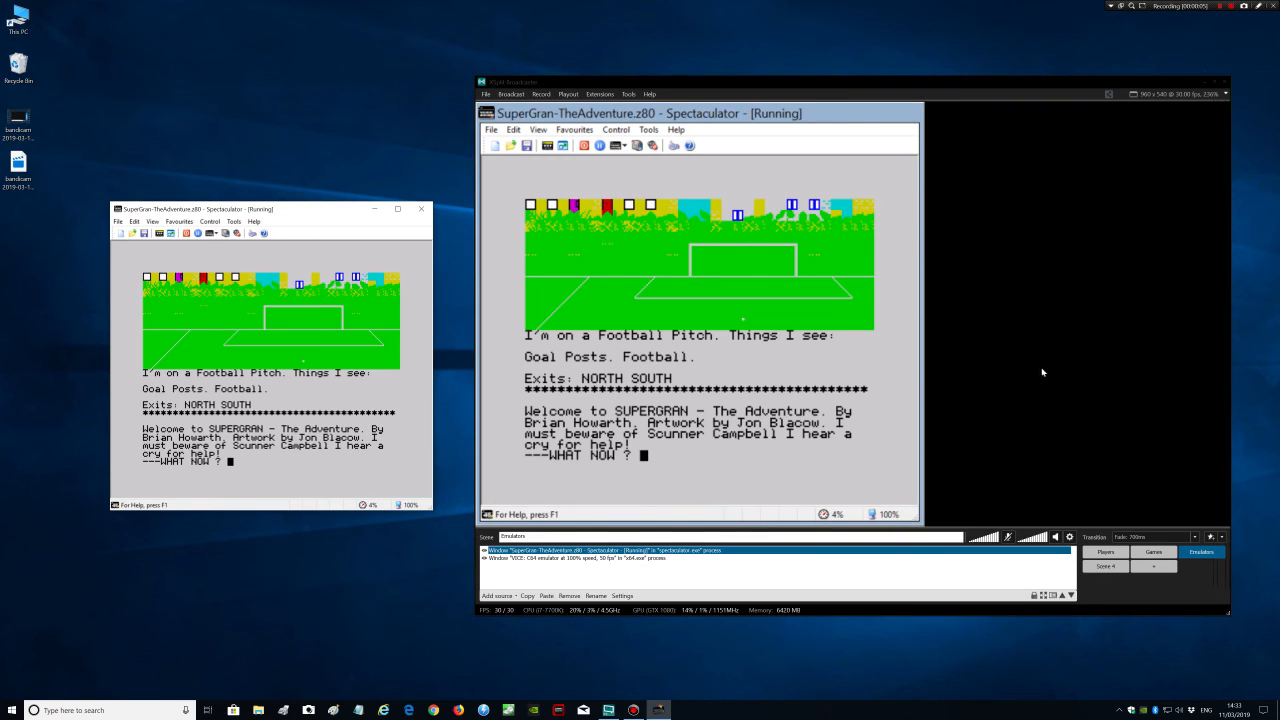
- Open the properties of the YouTube Live broadcast output
{"action": "left_click", "coordinate": [512, 94]}
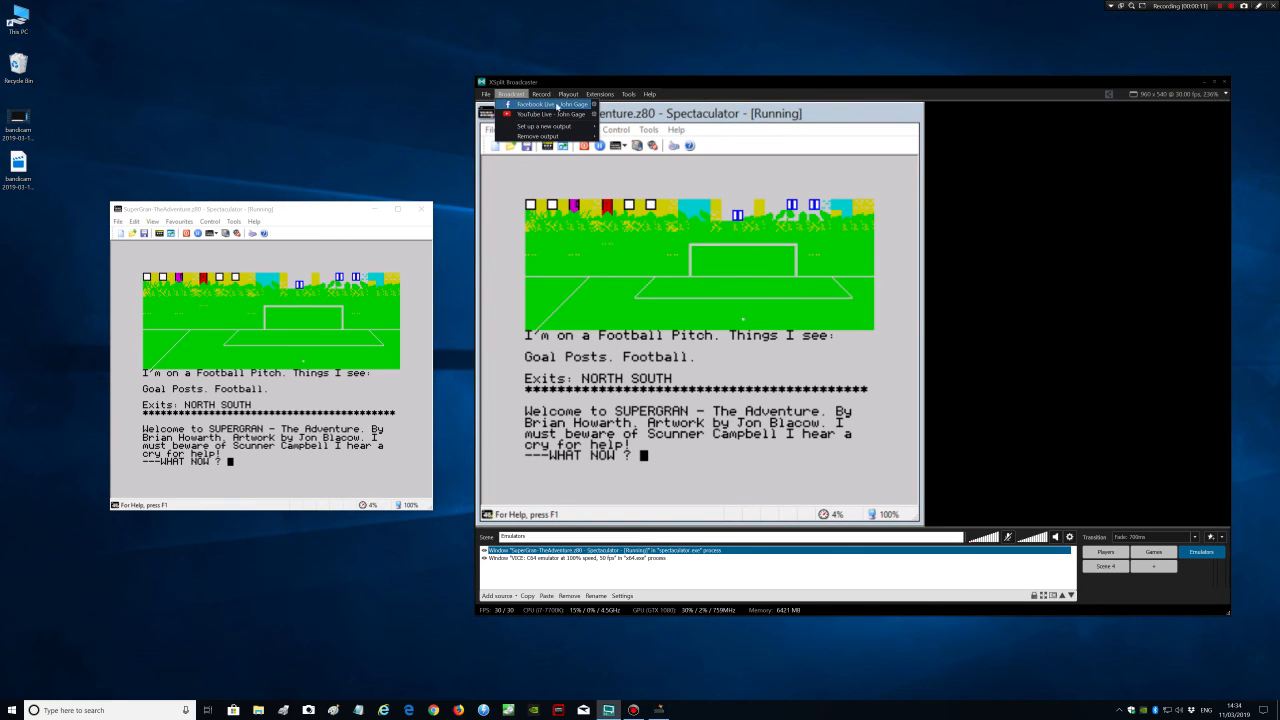
{"action": "mouse_move", "coordinate": [539, 126]}
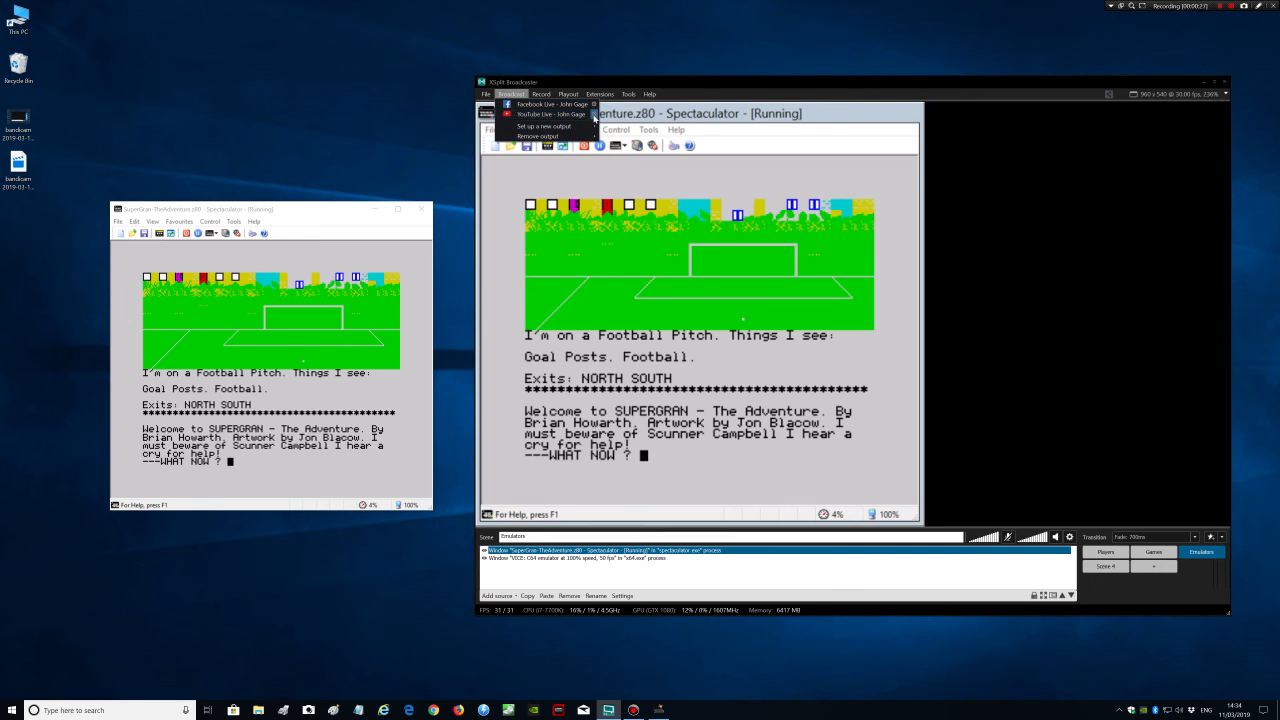
{"action": "left_click", "coordinate": [595, 116]}
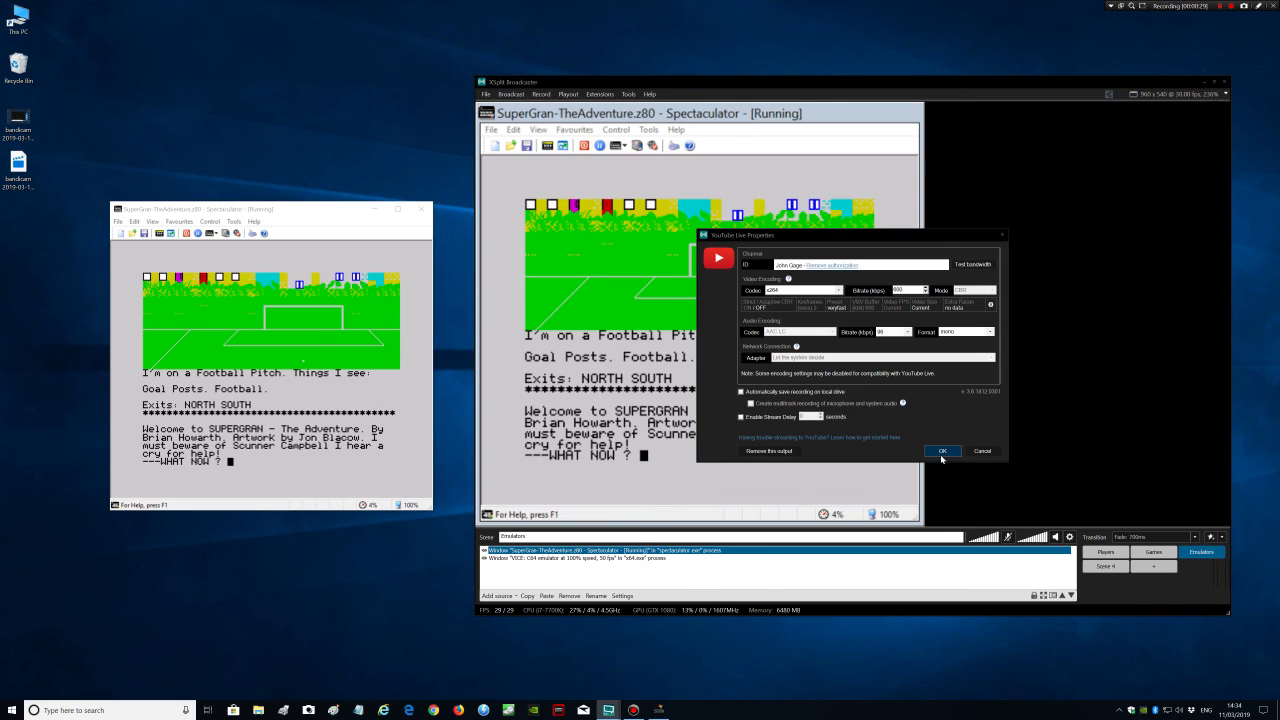
- Accept the YouTube Live output properties and bring up the broadcast details for a YouTube Live stream
{"action": "left_click", "coordinate": [941, 452]}
{"action": "left_click", "coordinate": [510, 94]}
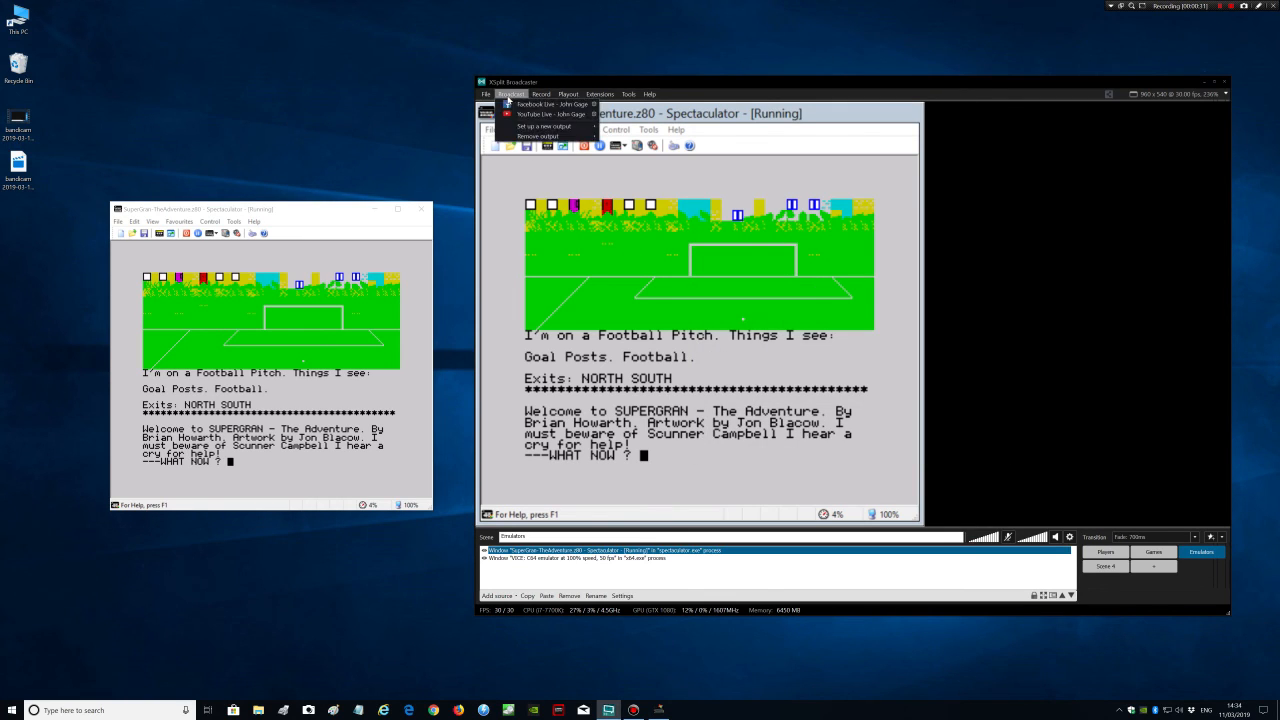
{"action": "left_click", "coordinate": [550, 114]}
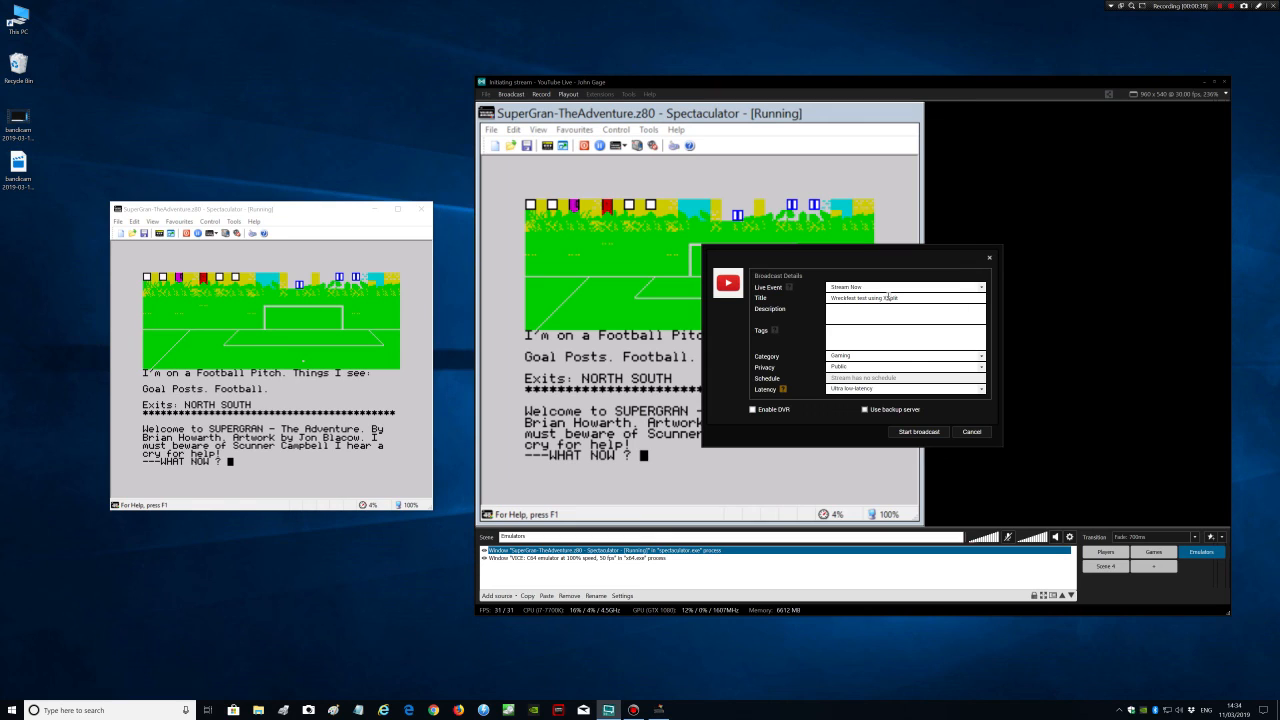
- Examine the title, privacy and latency settings in the YouTube broadcast details, and cancel without starting the broadcast
{"action": "left_click_drag", "start_coordinate": [902, 298], "coordinate": [819, 305]}
{"action": "left_click", "coordinate": [981, 368]}
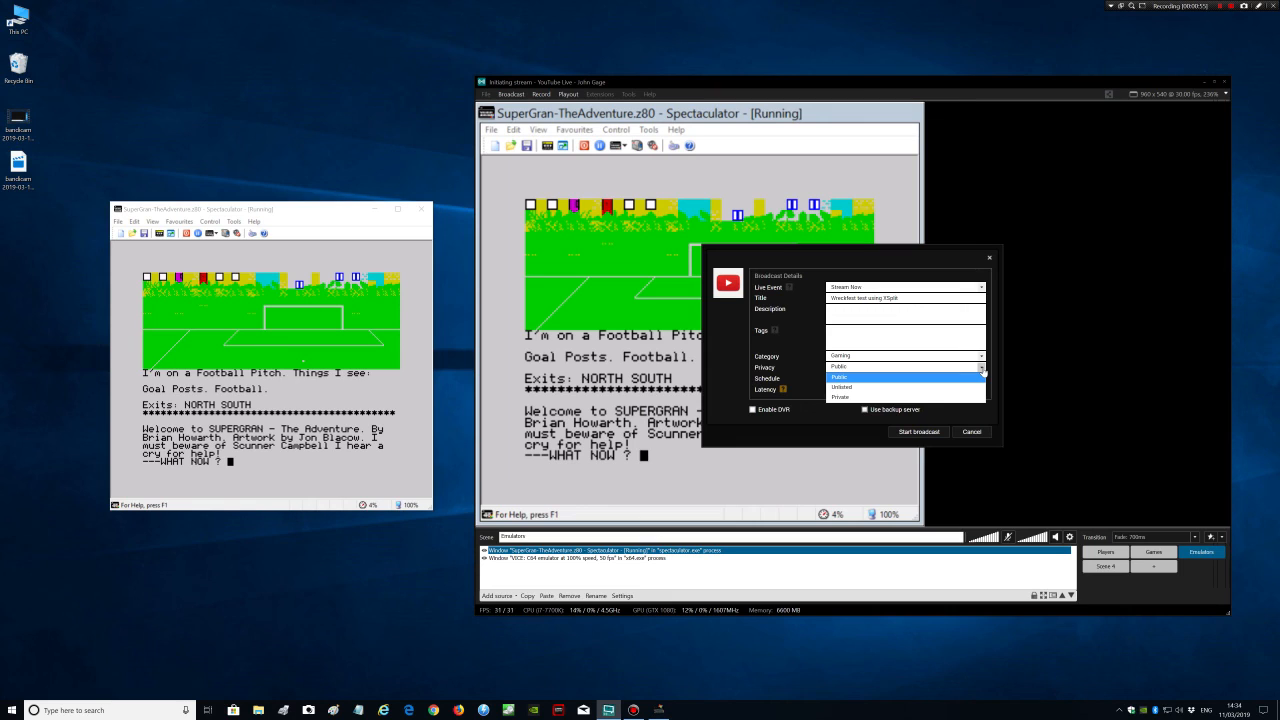
{"action": "left_click", "coordinate": [982, 370]}
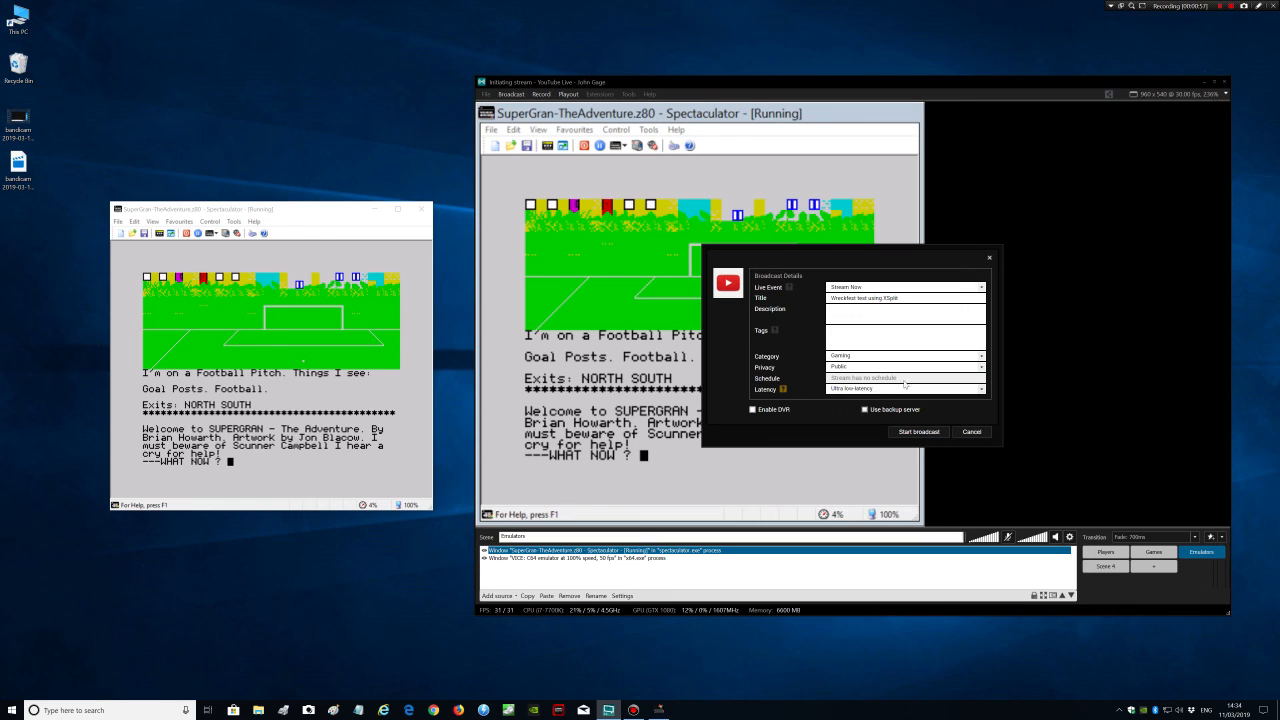
{"action": "left_click", "coordinate": [982, 390]}
{"action": "left_click", "coordinate": [982, 392]}
{"action": "left_click", "coordinate": [972, 433]}
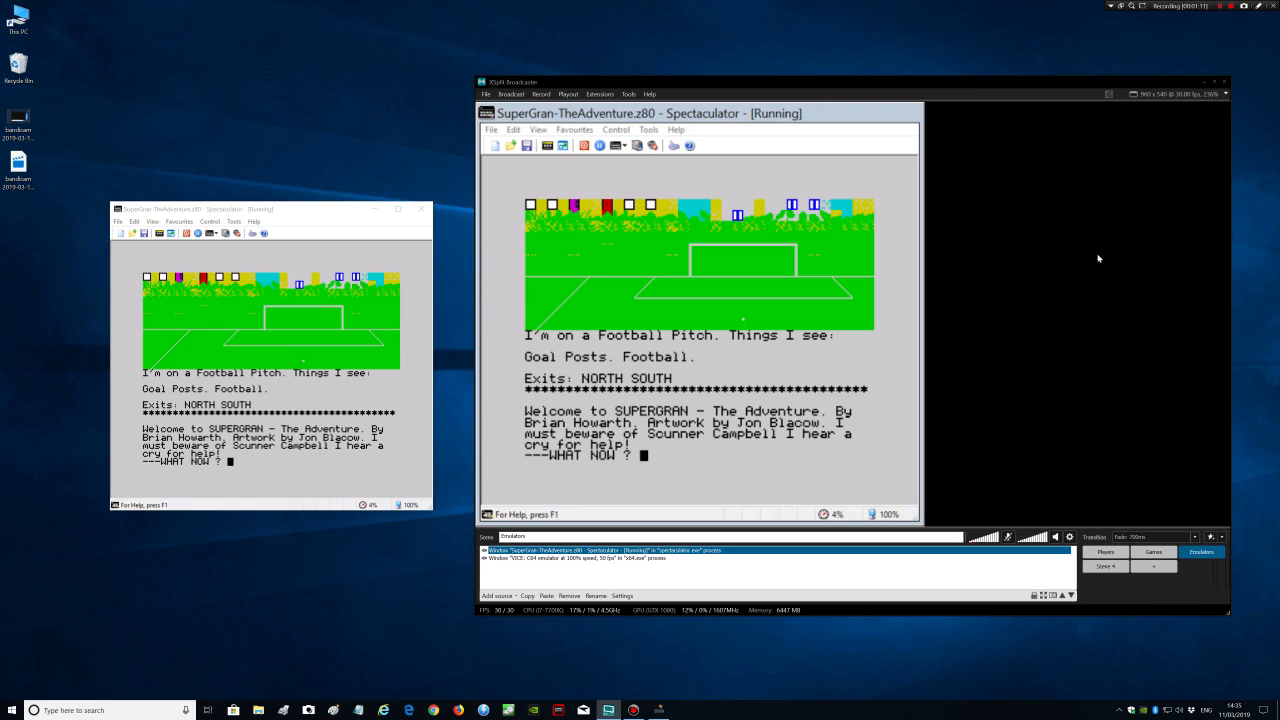
- Examine the available canvas resolutions for the broadcast and leave the current choice in place
{"action": "left_click", "coordinate": [1224, 94]}
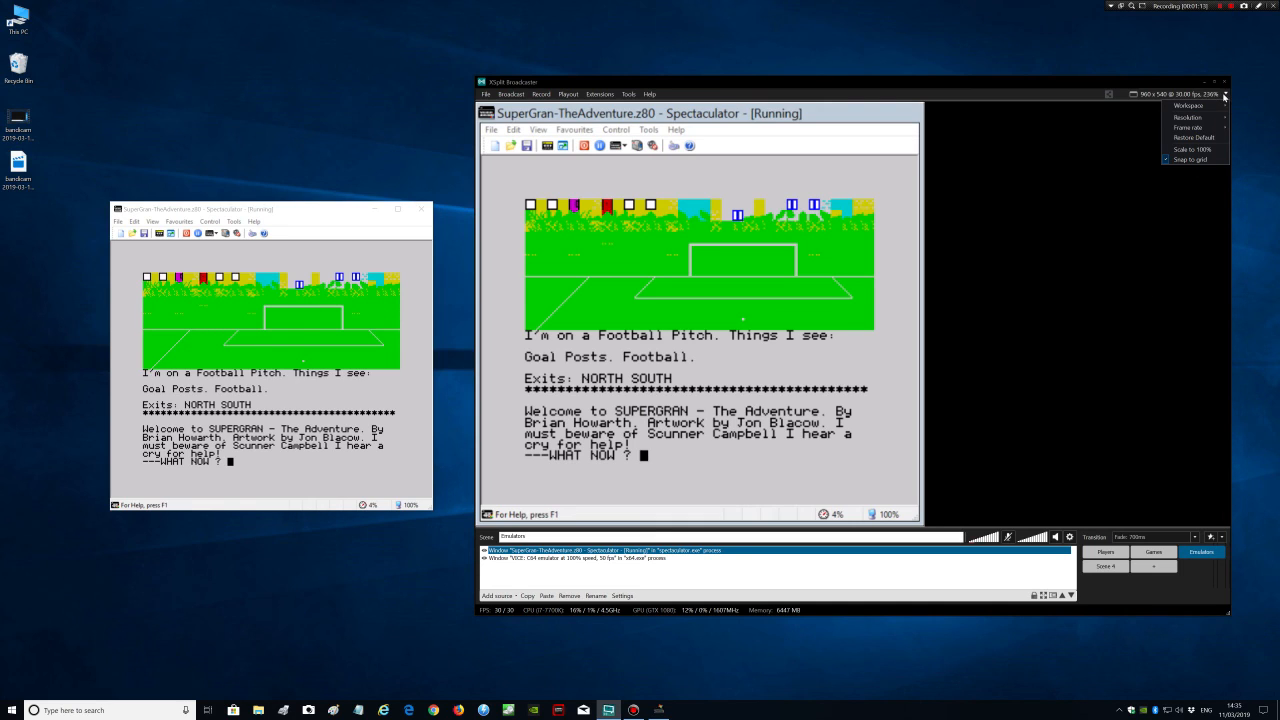
{"action": "mouse_move", "coordinate": [1209, 121]}
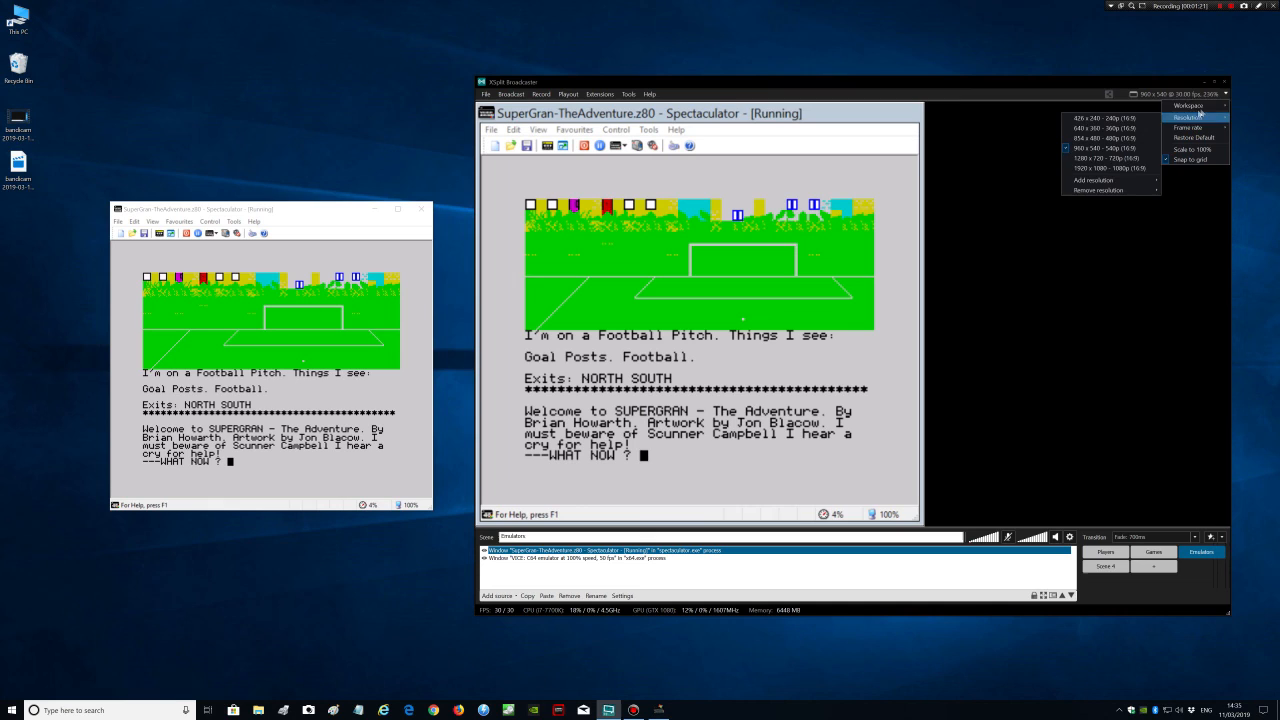
{"action": "left_click", "coordinate": [1176, 219]}
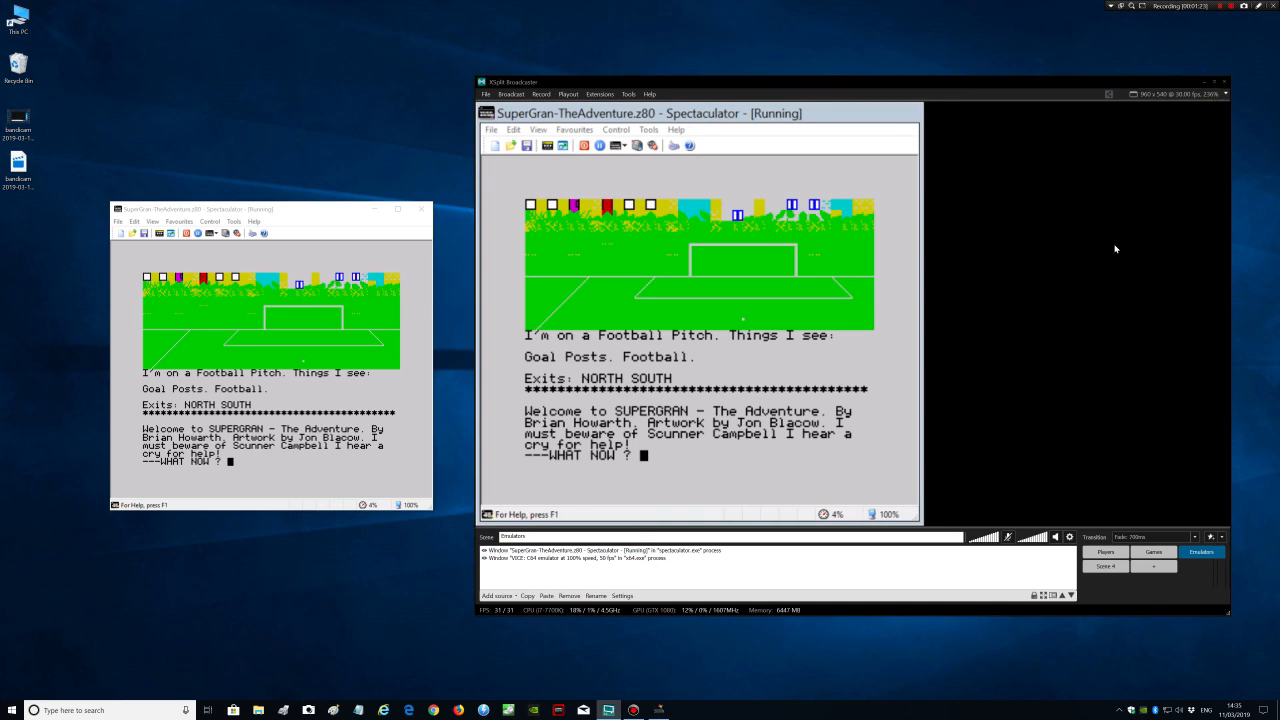